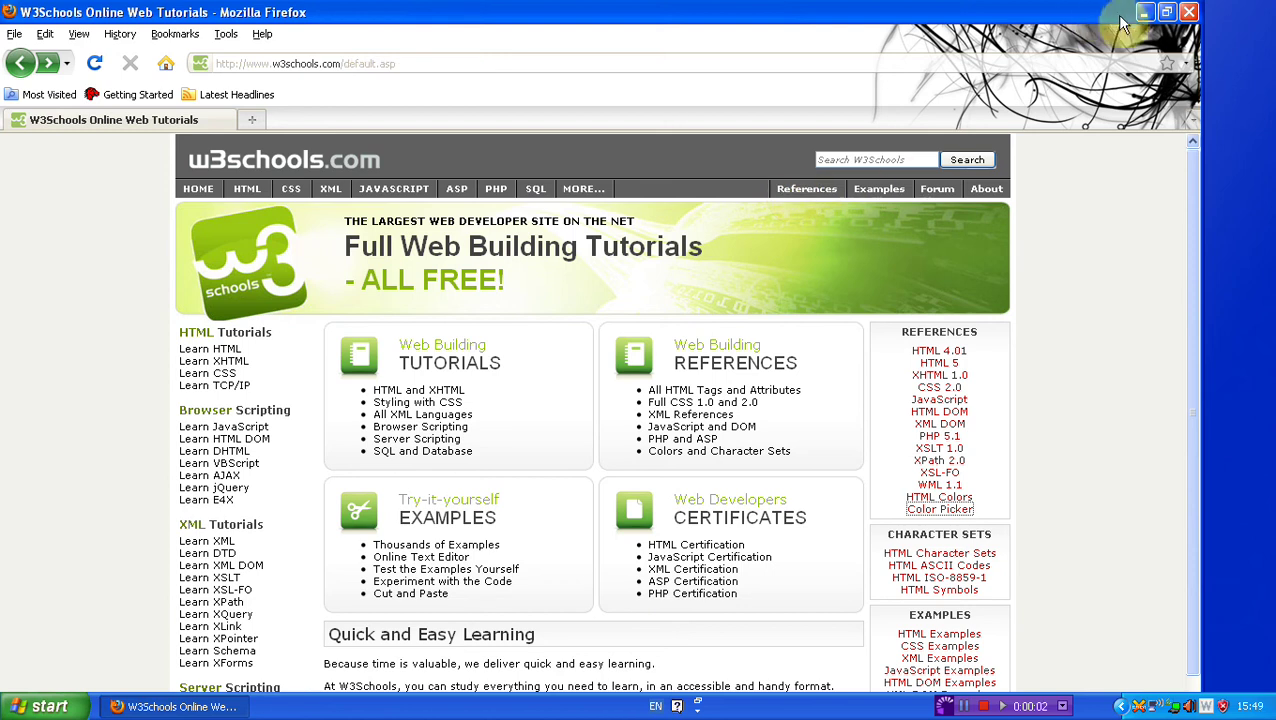
Step: Restore and re-maximize the Firefox window, then browse the W3Schools home page
{"action": "left_click", "coordinate": [1166, 12]}
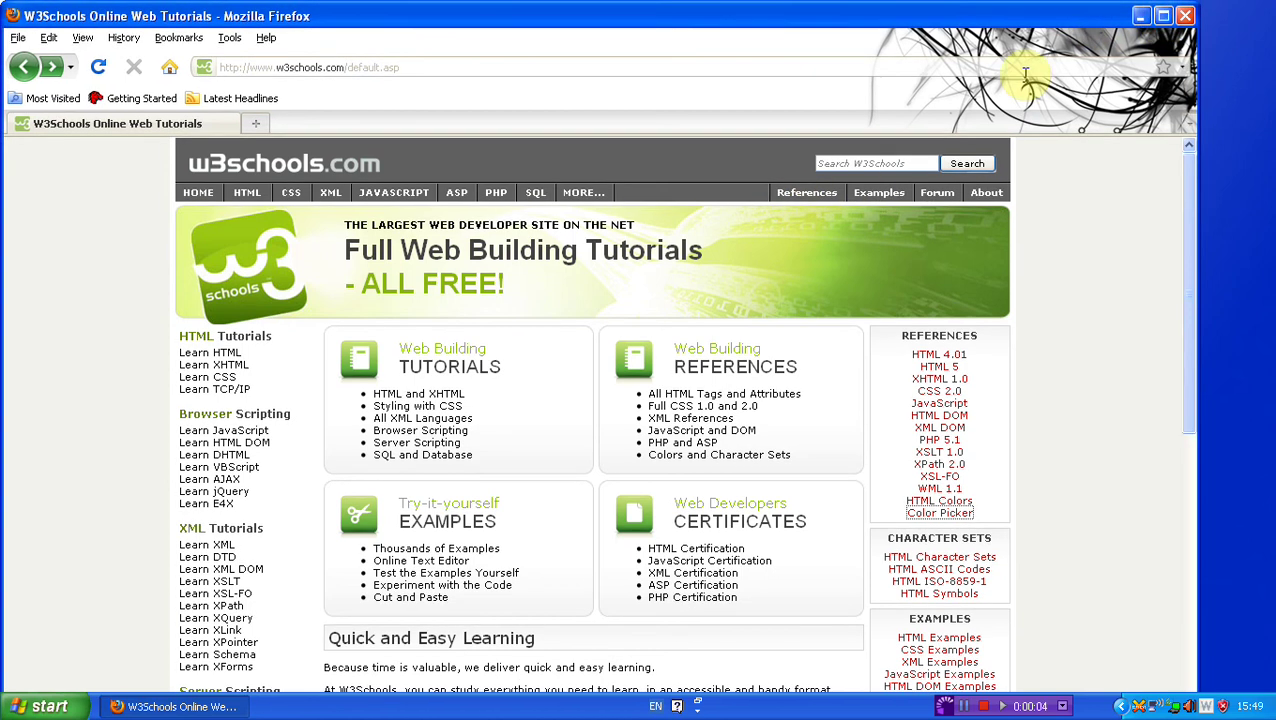
{"action": "left_click", "coordinate": [1163, 16]}
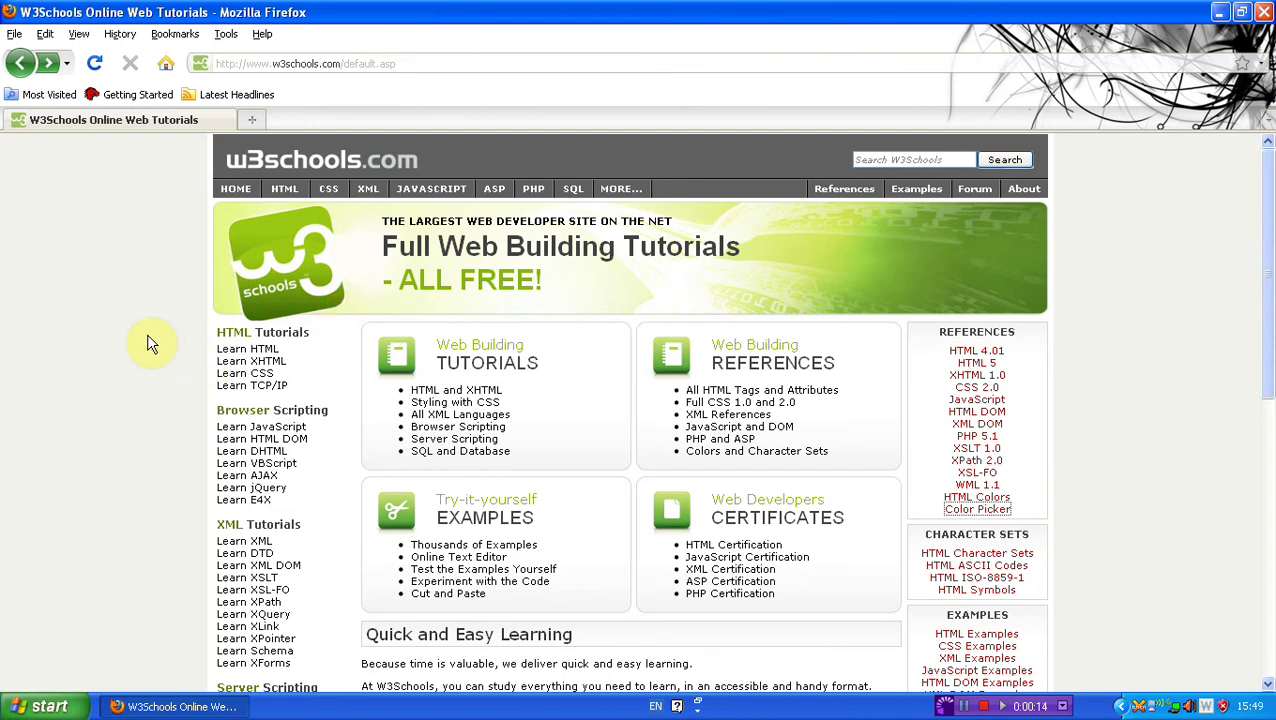
{"action": "scroll", "coordinate": [137, 344], "scroll_direction": "down", "scroll_amount": 2}
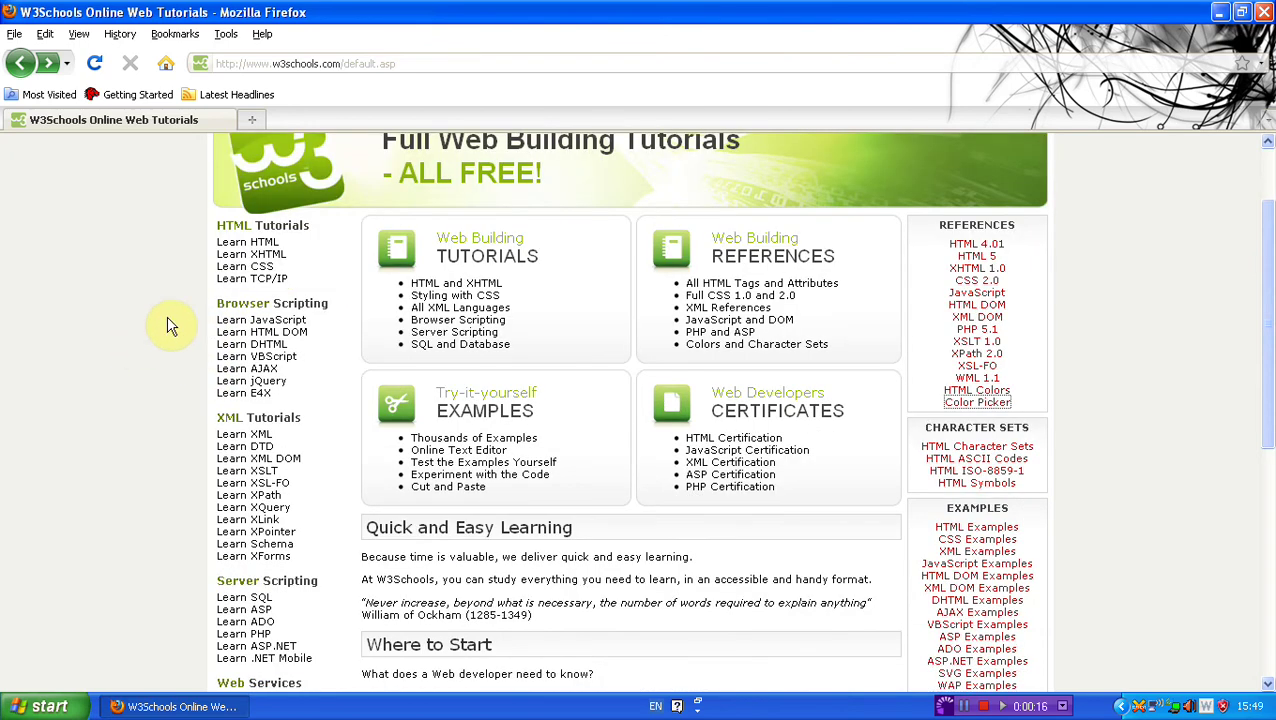
{"action": "left_click", "coordinate": [268, 243]}
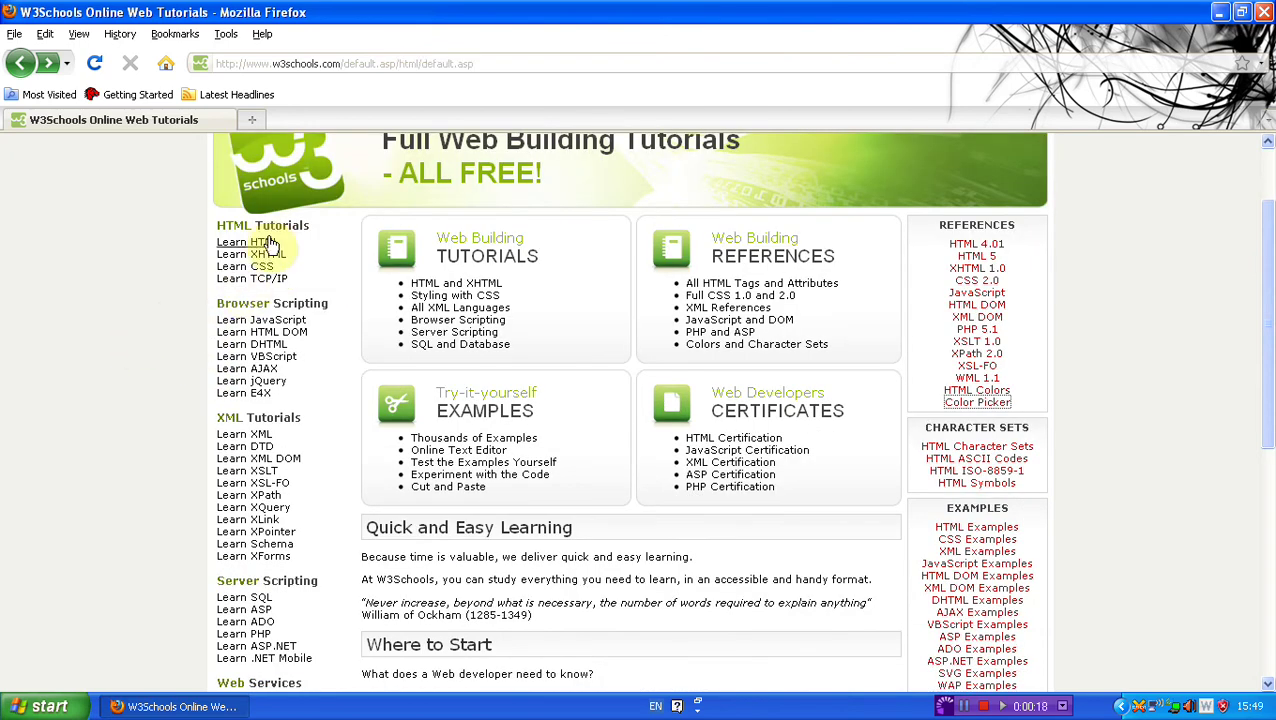
{"action": "left_click", "coordinate": [283, 256]}
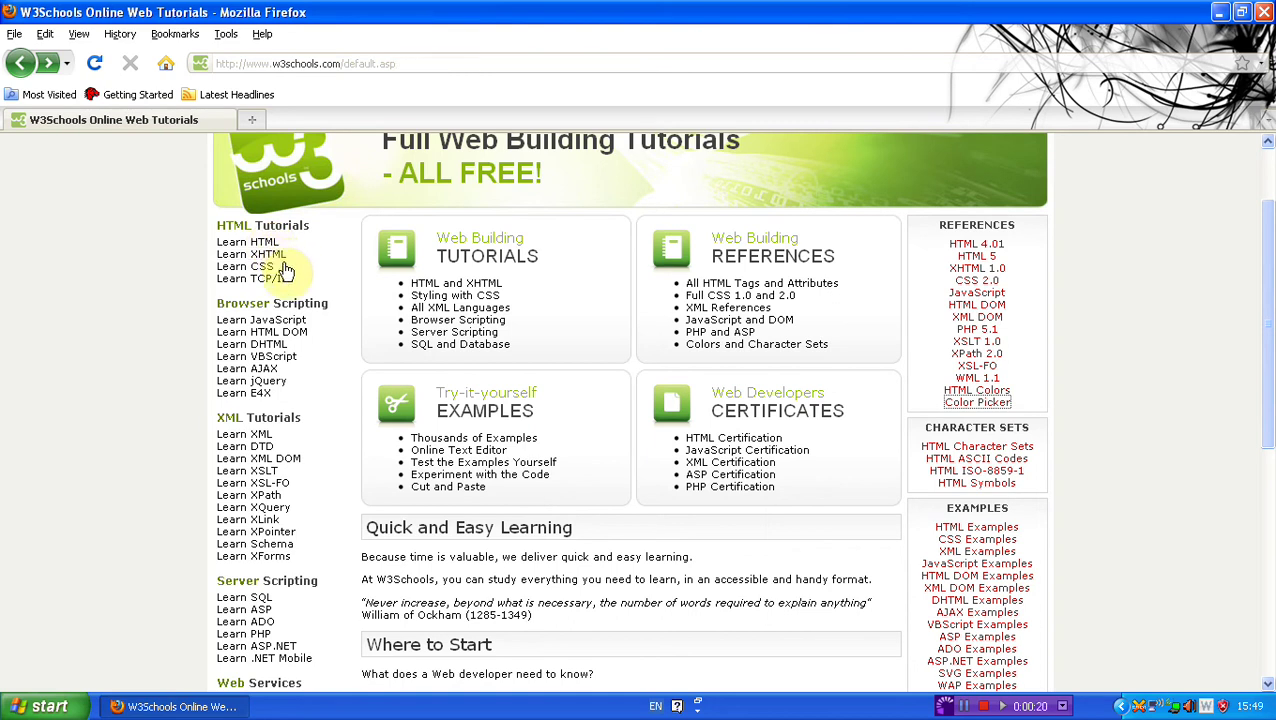
{"action": "scroll", "coordinate": [290, 280], "scroll_direction": "down", "scroll_amount": 2}
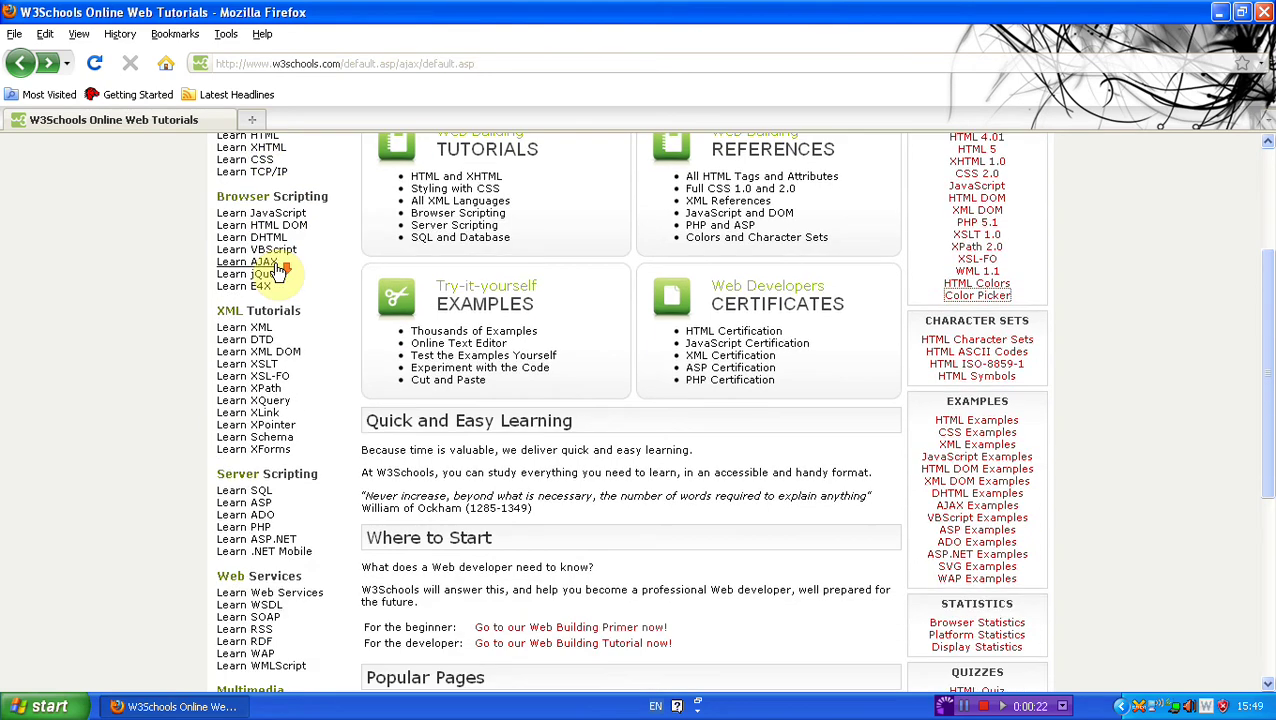
{"action": "scroll", "coordinate": [279, 273], "scroll_direction": "down", "scroll_amount": 4}
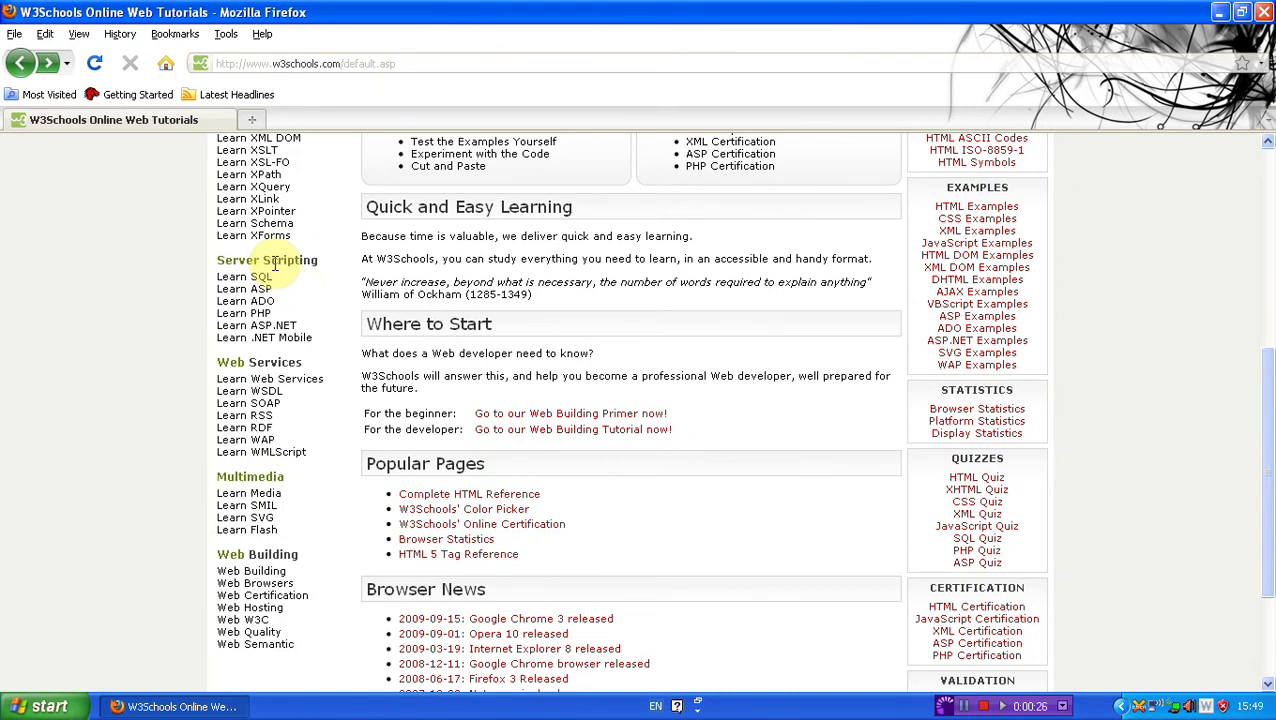
{"action": "scroll", "coordinate": [274, 262], "scroll_direction": "up", "scroll_amount": 7}
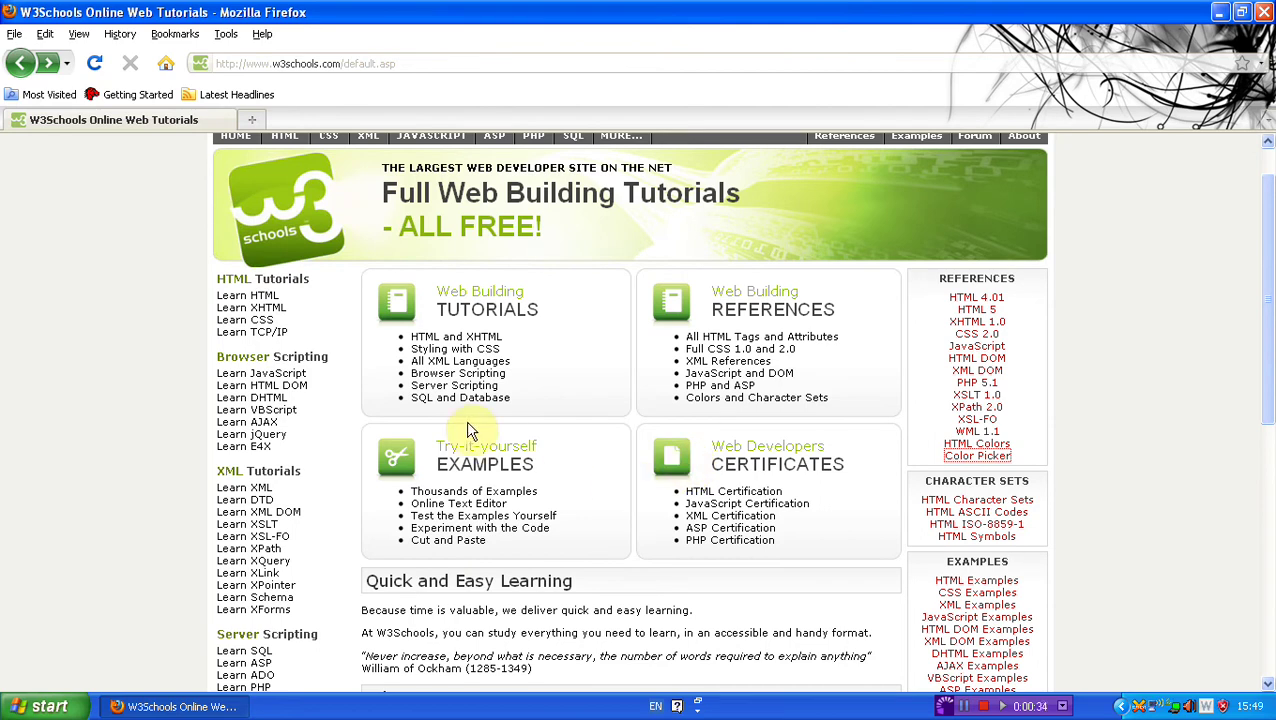
Step: Open the HTML Color Picker page and launch a blank Notepad from Accessories
{"action": "left_click", "coordinate": [996, 456]}
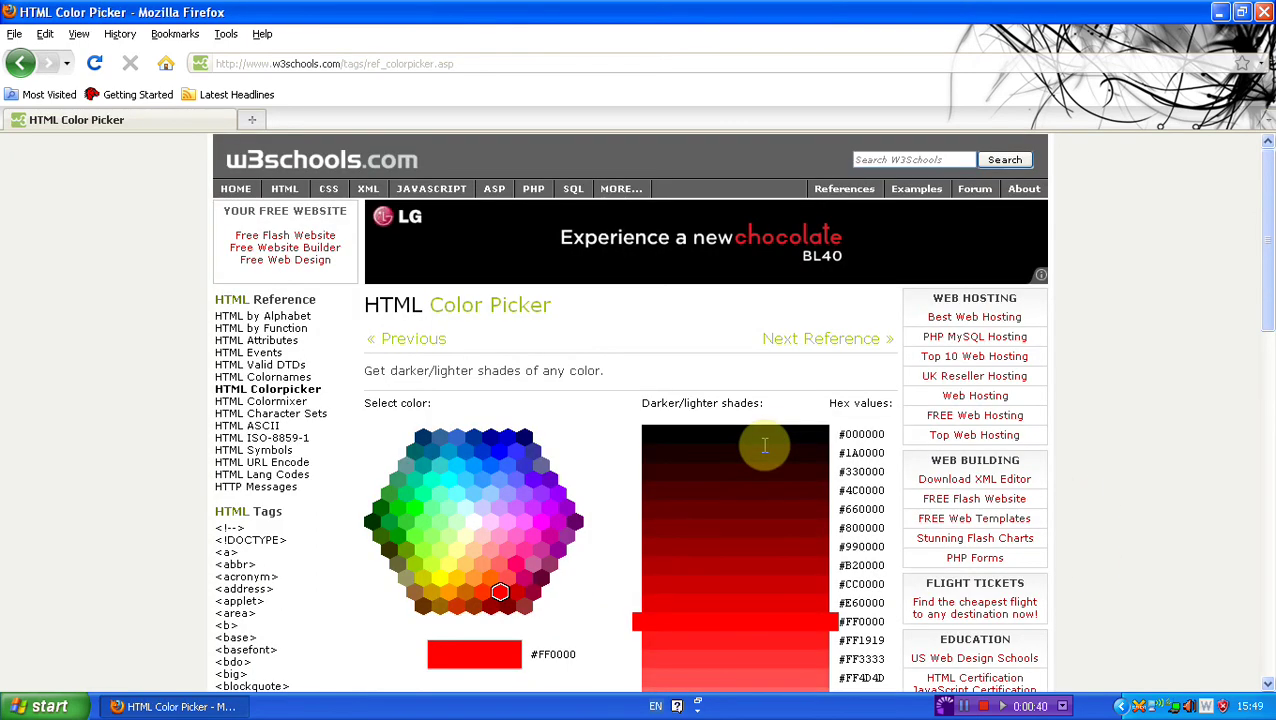
{"action": "scroll", "coordinate": [756, 437], "scroll_direction": "down", "scroll_amount": 3}
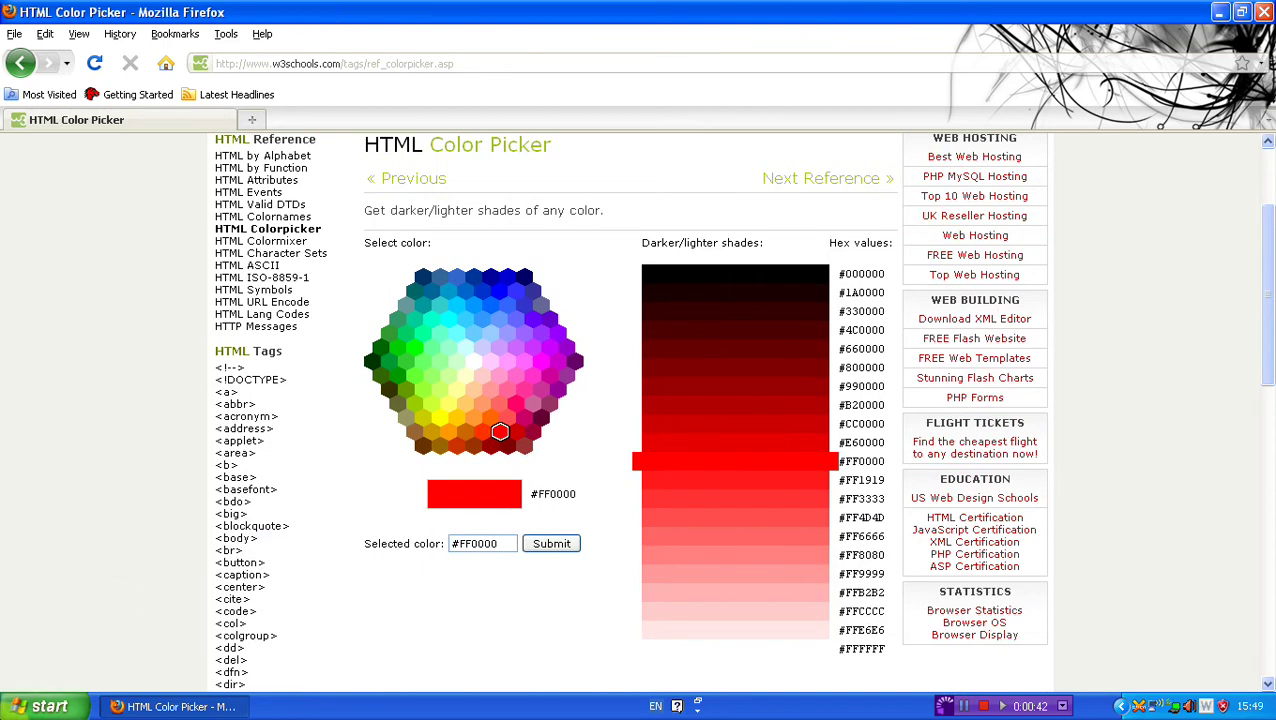
{"action": "left_click", "coordinate": [5, 708]}
{"action": "left_click", "coordinate": [42, 637]}
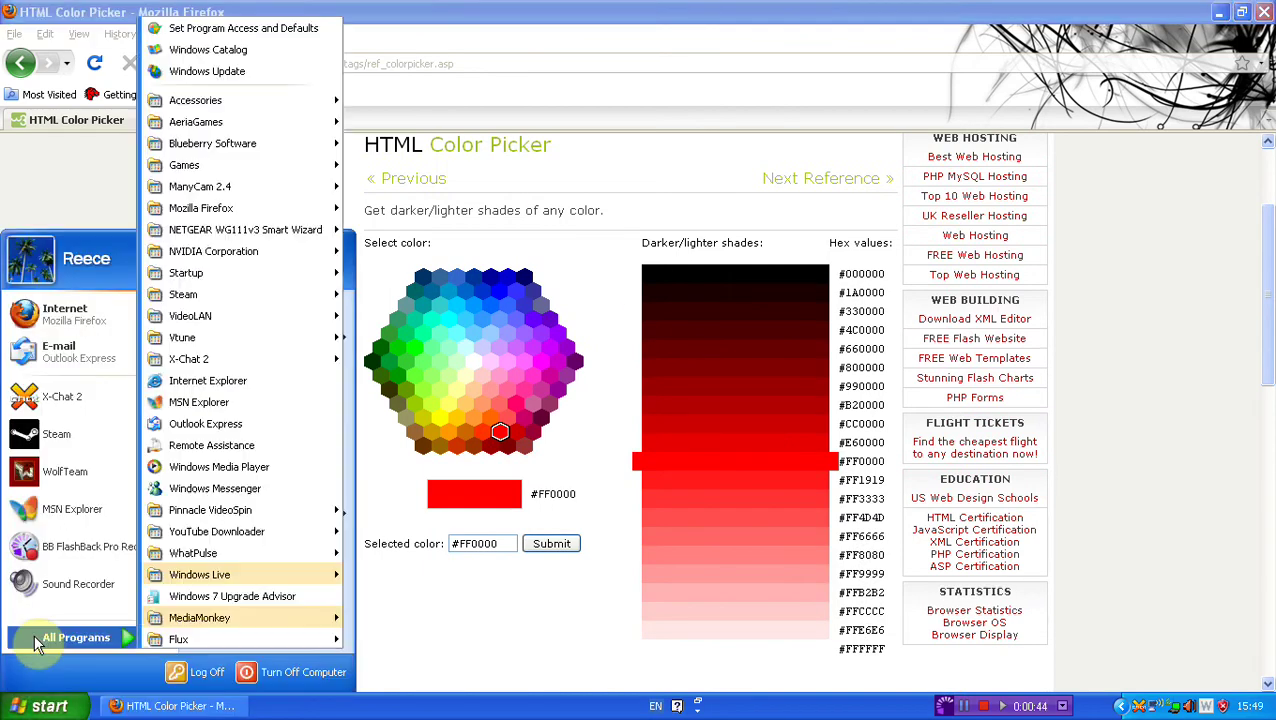
{"action": "mouse_move", "coordinate": [198, 108]}
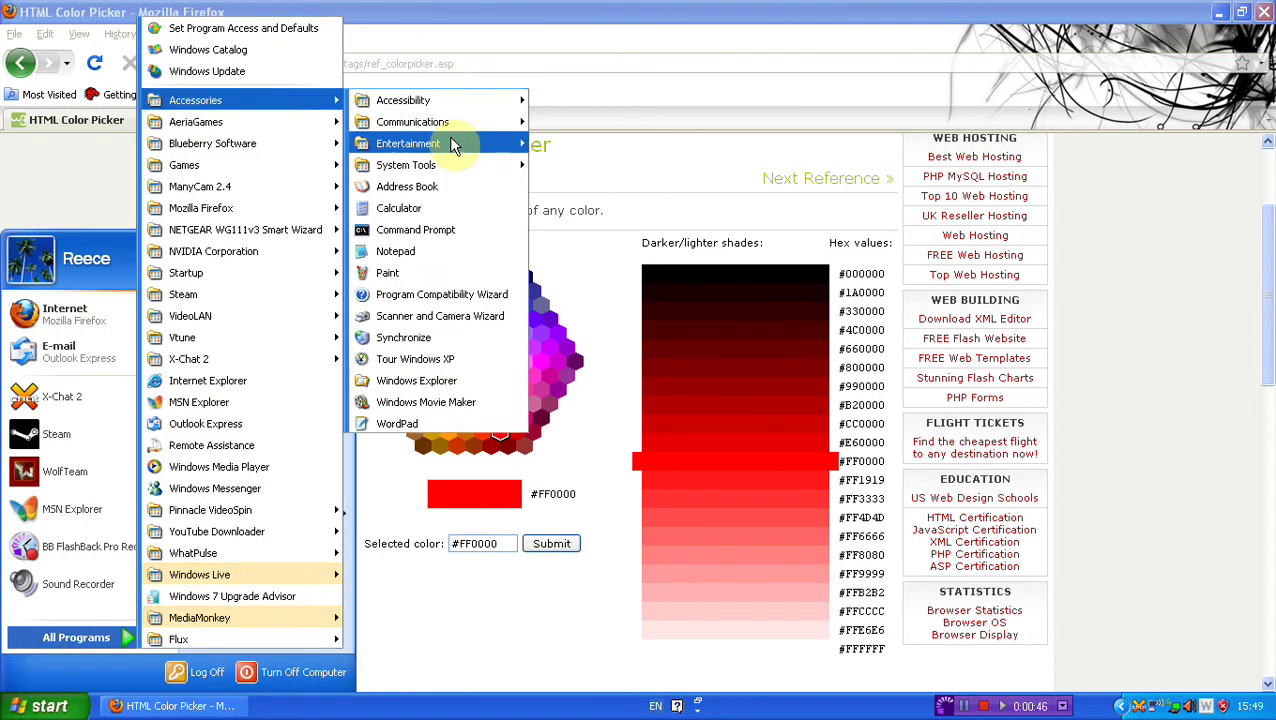
{"action": "left_click", "coordinate": [455, 251]}
{"action": "left_click", "coordinate": [42, 267]}
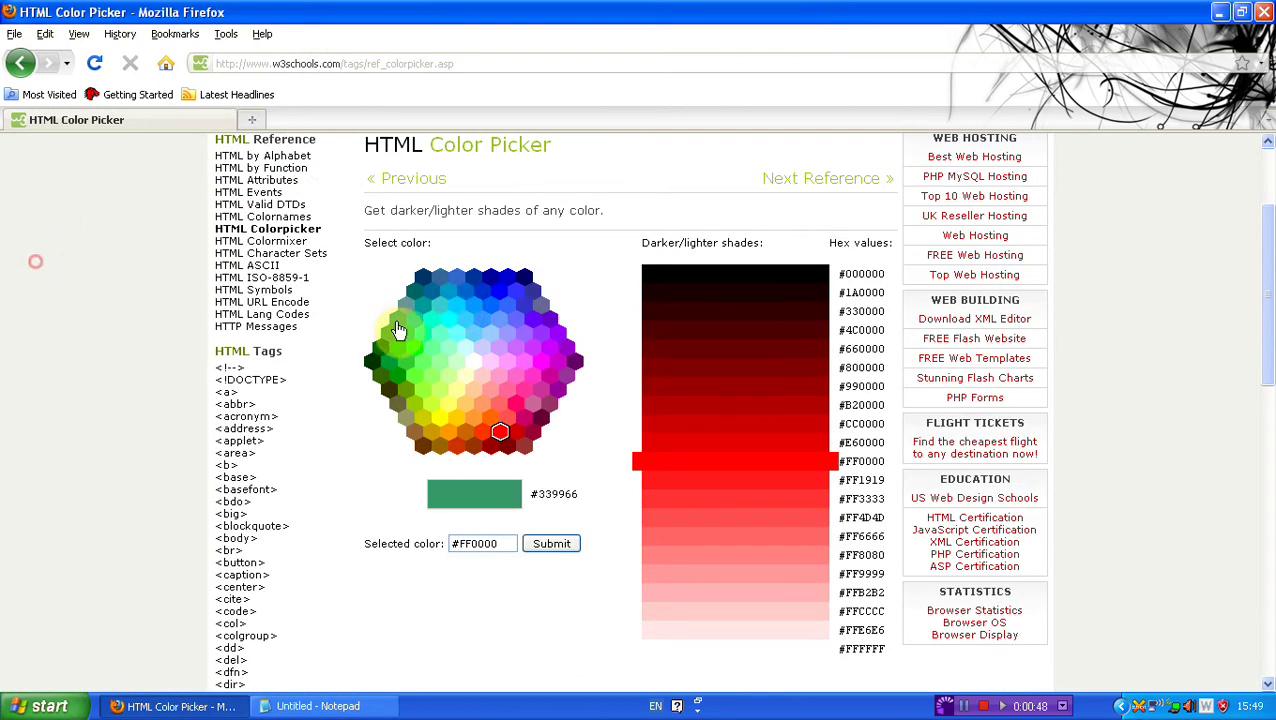
Step: Pick a pink hexagon, select its #FF0066 value, then return to the W3Schools home page
{"action": "left_click", "coordinate": [517, 405]}
{"action": "left_click_drag", "start_coordinate": [507, 541], "coordinate": [405, 544]}
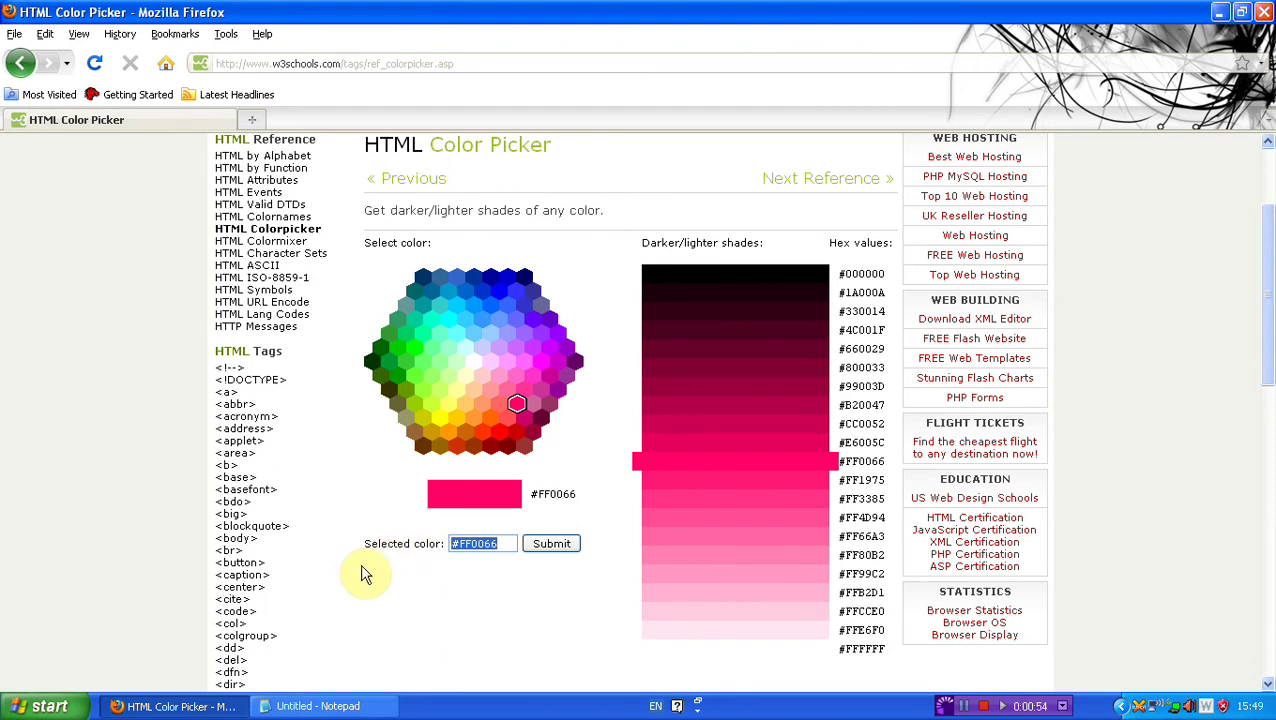
{"action": "scroll", "coordinate": [347, 580], "scroll_direction": "down", "scroll_amount": 2}
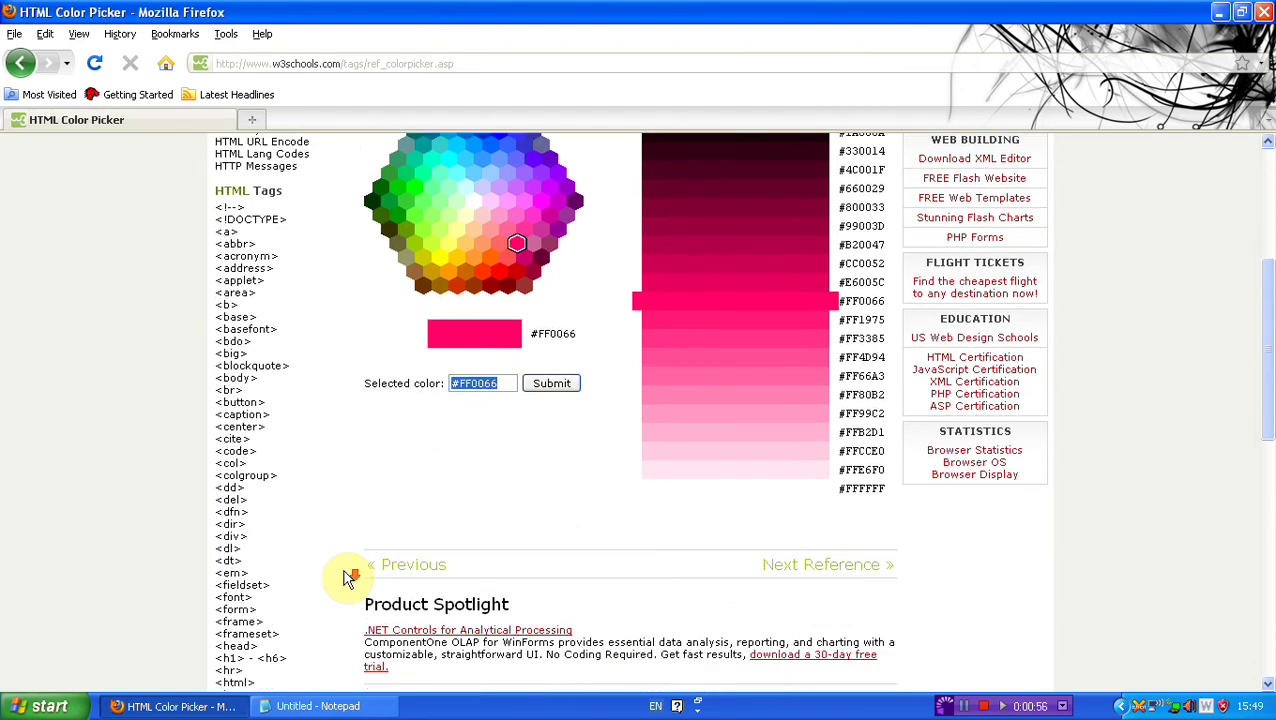
{"action": "scroll", "coordinate": [342, 575], "scroll_direction": "up", "scroll_amount": 6}
{"action": "left_click", "coordinate": [20, 62]}
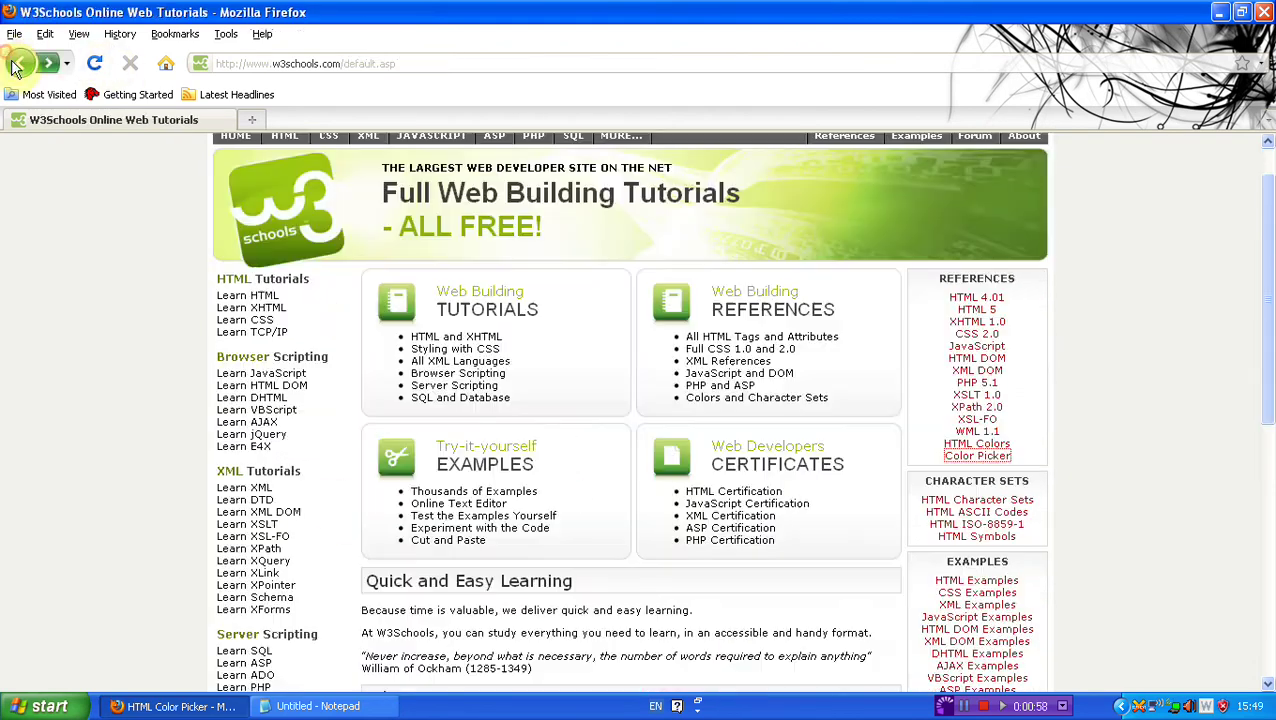
Step: Open Learn HTML and scroll through the HTML Tutorial's first heading and paragraph example
{"action": "left_click", "coordinate": [228, 296]}
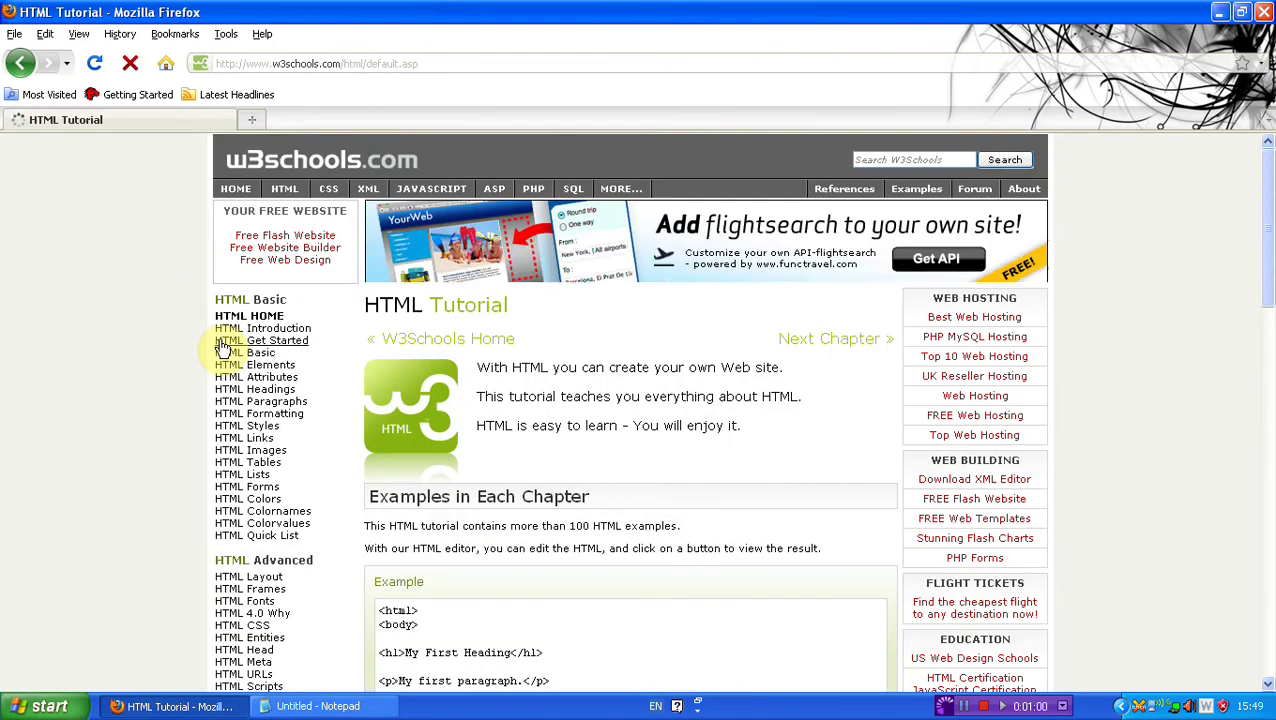
{"action": "scroll", "coordinate": [222, 345], "scroll_direction": "down", "scroll_amount": 10}
{"action": "scroll", "coordinate": [222, 345], "scroll_direction": "up", "scroll_amount": 7}
{"action": "left_click", "coordinate": [225, 316]}
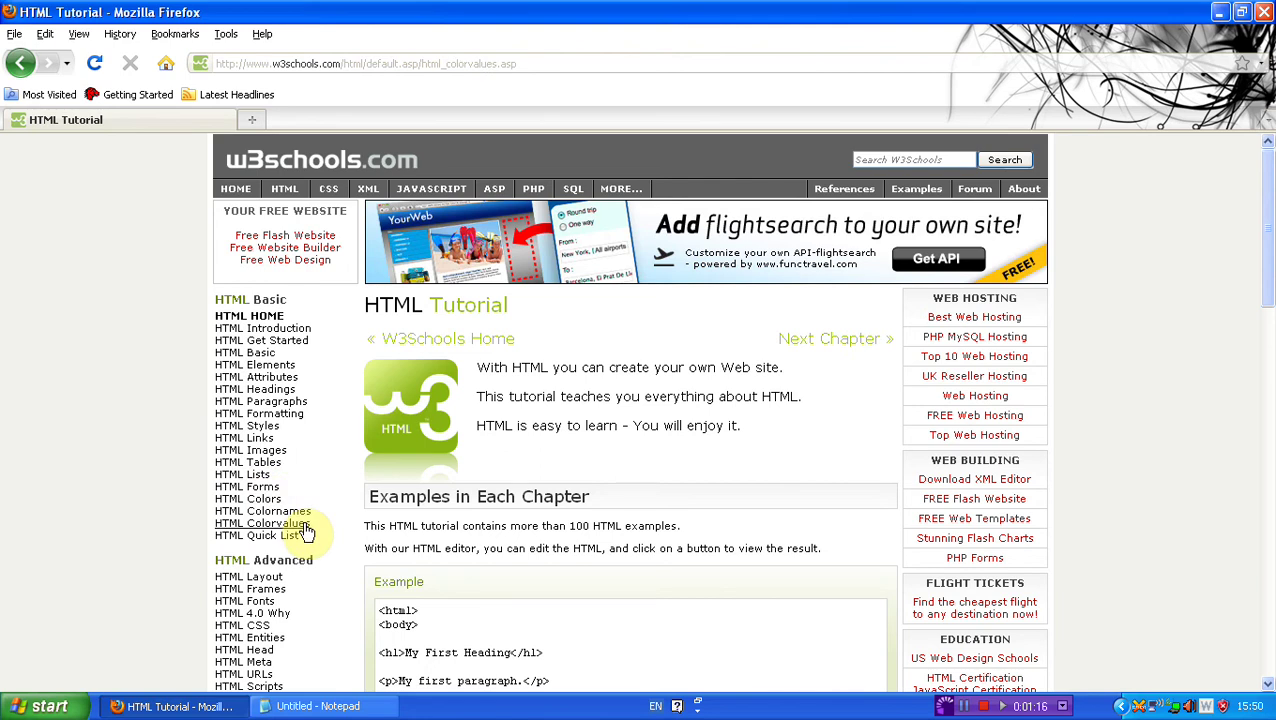
{"action": "scroll", "coordinate": [303, 537], "scroll_direction": "down", "scroll_amount": 2}
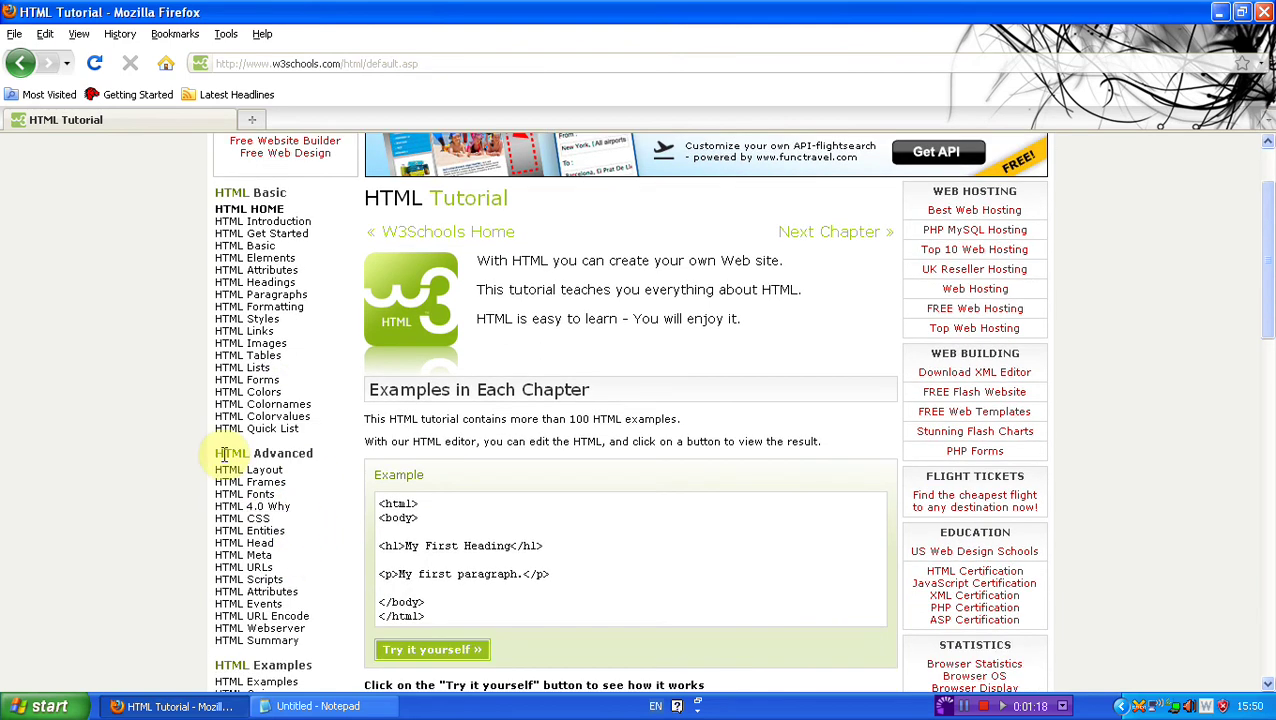
{"action": "scroll", "coordinate": [285, 447], "scroll_direction": "down", "scroll_amount": 4}
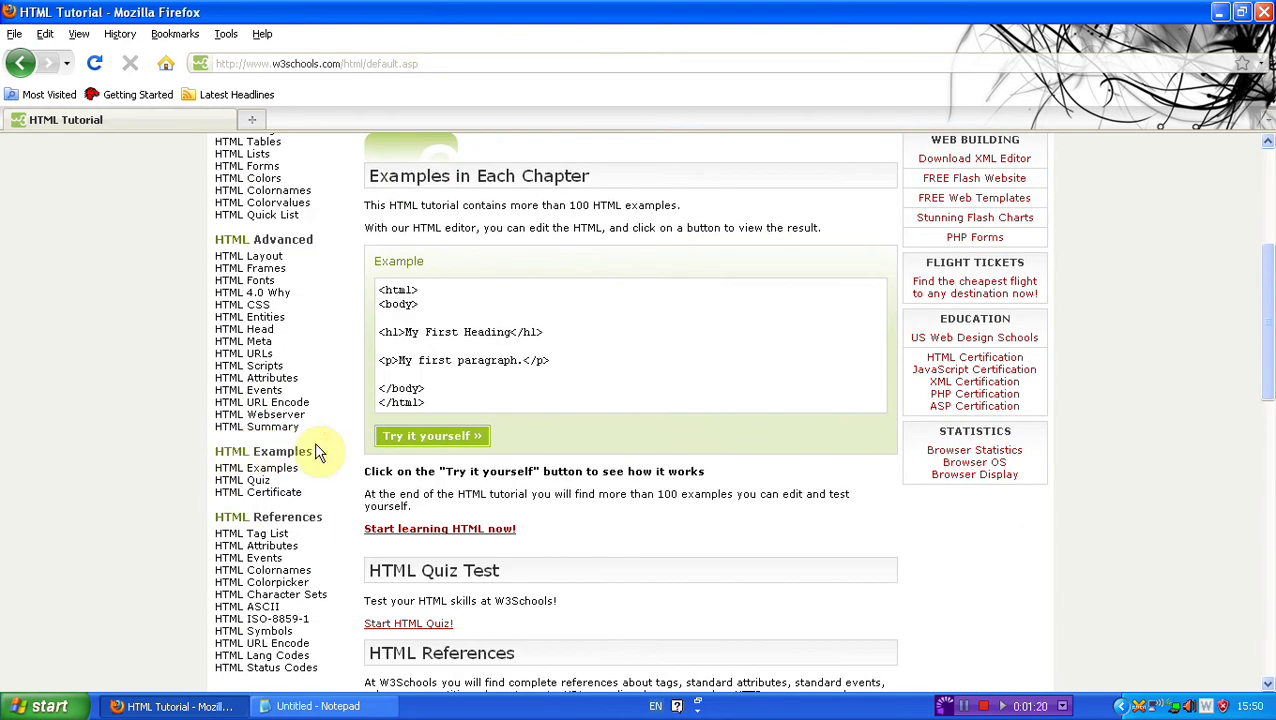
{"action": "scroll", "coordinate": [314, 442], "scroll_direction": "down", "scroll_amount": 1}
{"action": "scroll", "coordinate": [340, 448], "scroll_direction": "down", "scroll_amount": 3}
{"action": "scroll", "coordinate": [300, 445], "scroll_direction": "up", "scroll_amount": 10}
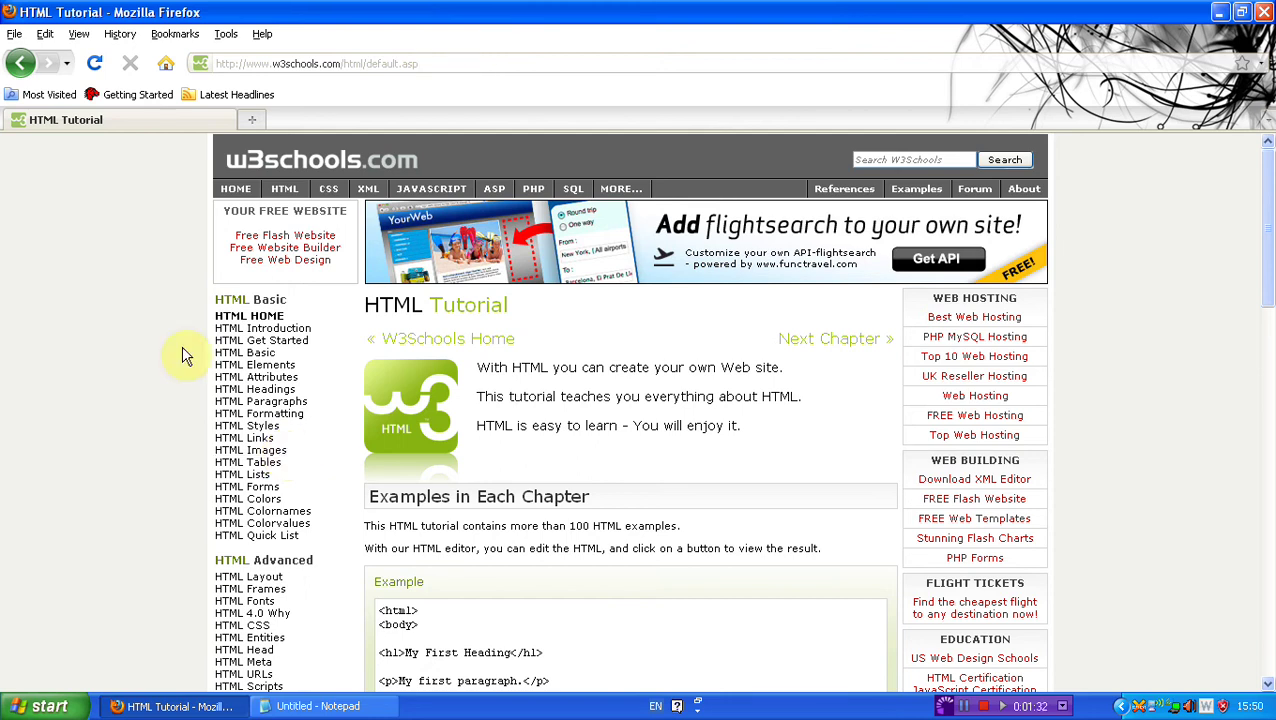
Step: Go via HTML Attributes to HTML Headings and open its six-heading example in the Tryit Editor
{"action": "left_click", "coordinate": [286, 382]}
{"action": "left_click", "coordinate": [283, 392]}
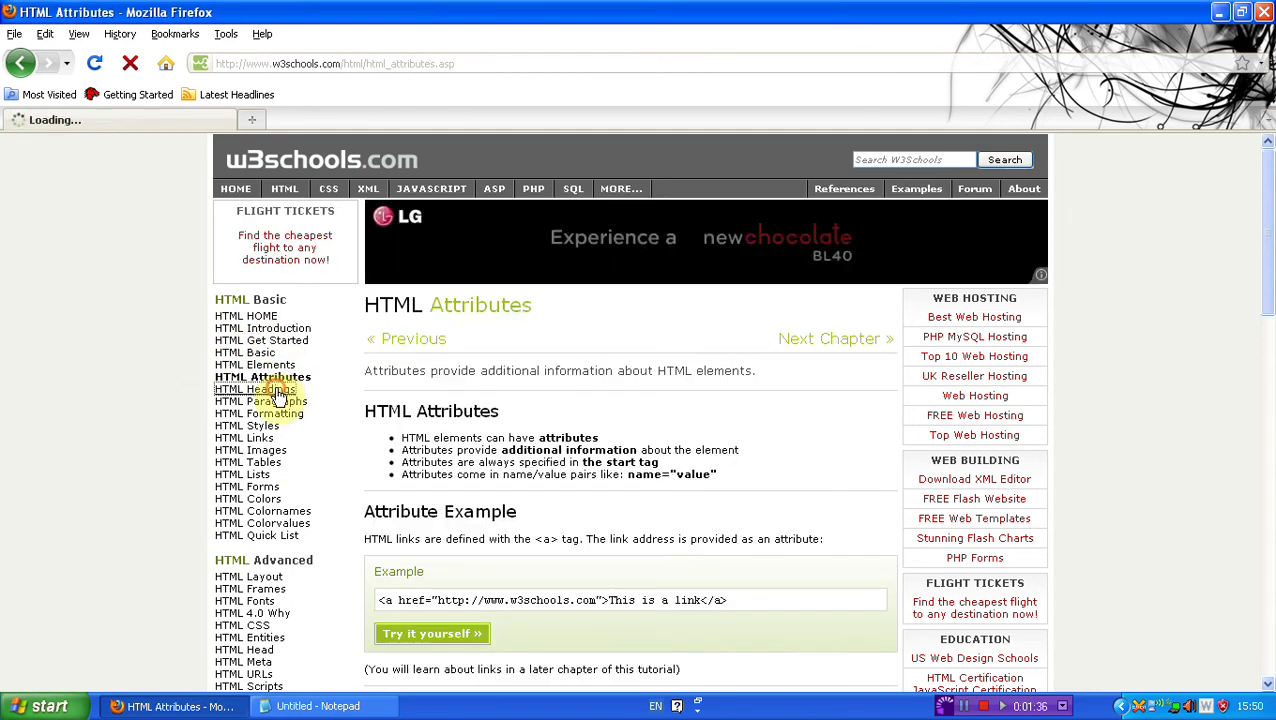
{"action": "scroll", "coordinate": [110, 333], "scroll_direction": "down", "scroll_amount": 1}
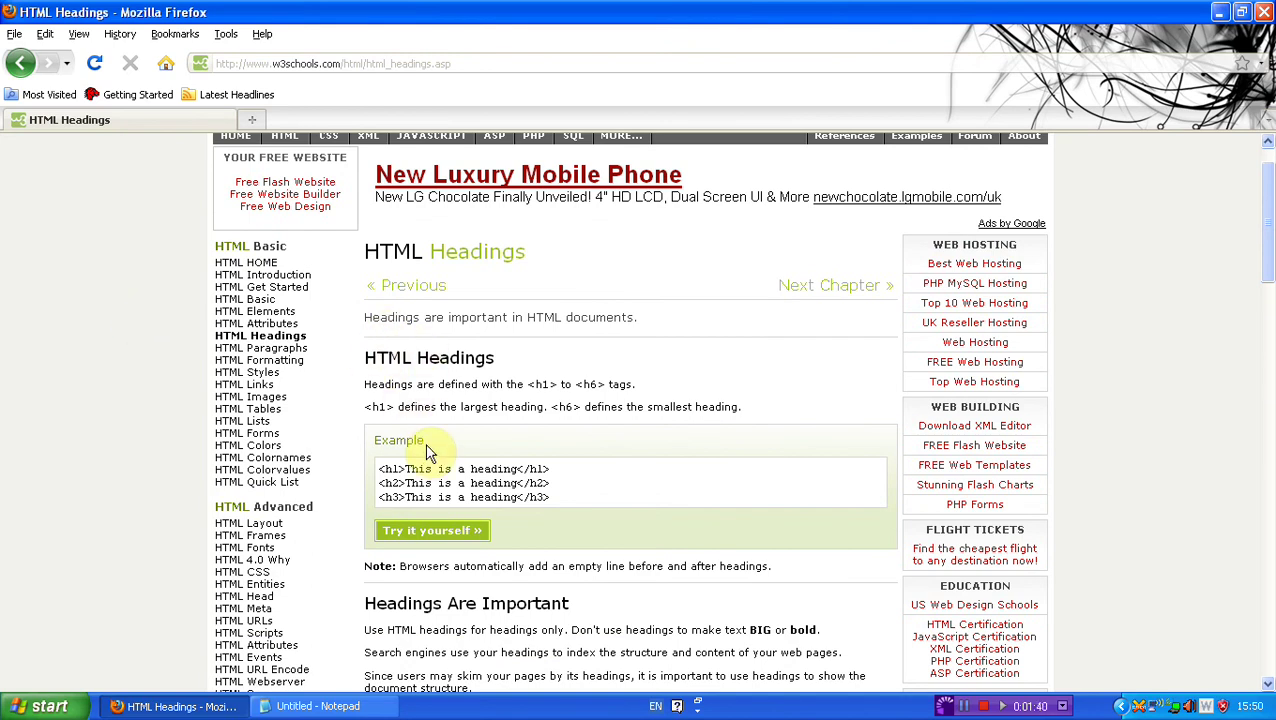
{"action": "scroll", "coordinate": [428, 452], "scroll_direction": "down", "scroll_amount": 1}
{"action": "left_click_drag", "start_coordinate": [577, 445], "coordinate": [373, 387]}
{"action": "left_click", "coordinate": [598, 441]}
{"action": "left_click", "coordinate": [482, 479]}
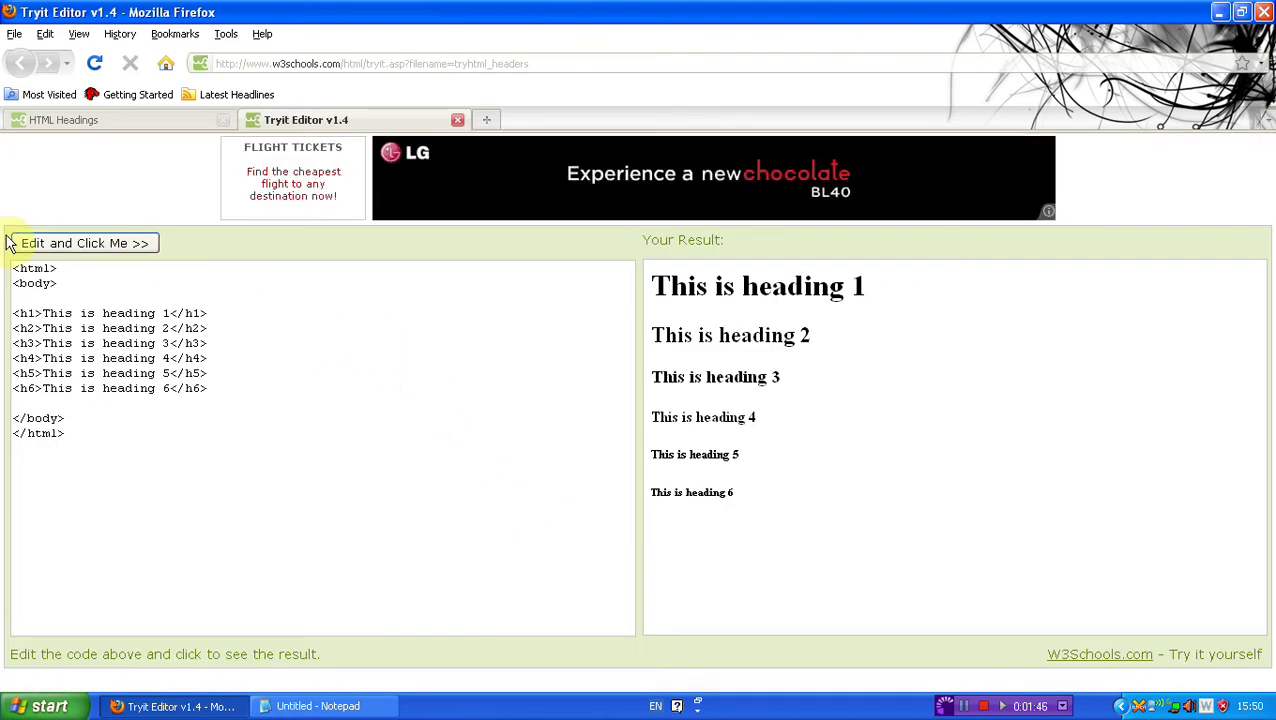
Step: Replace the first heading's text with Hello and run the code to refresh the preview
{"action": "left_click_drag", "start_coordinate": [18, 268], "coordinate": [220, 428]}
{"action": "left_click", "coordinate": [315, 438]}
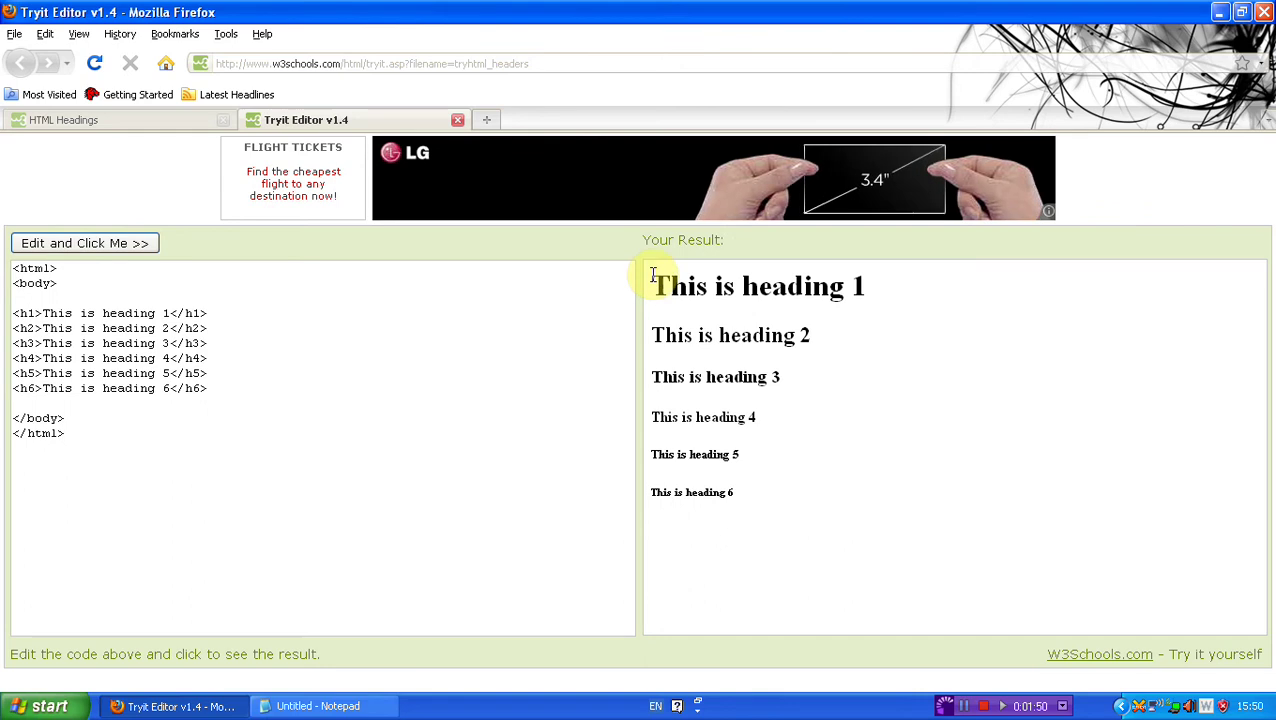
{"action": "left_click_drag", "start_coordinate": [650, 287], "coordinate": [877, 533]}
{"action": "left_click", "coordinate": [879, 538]}
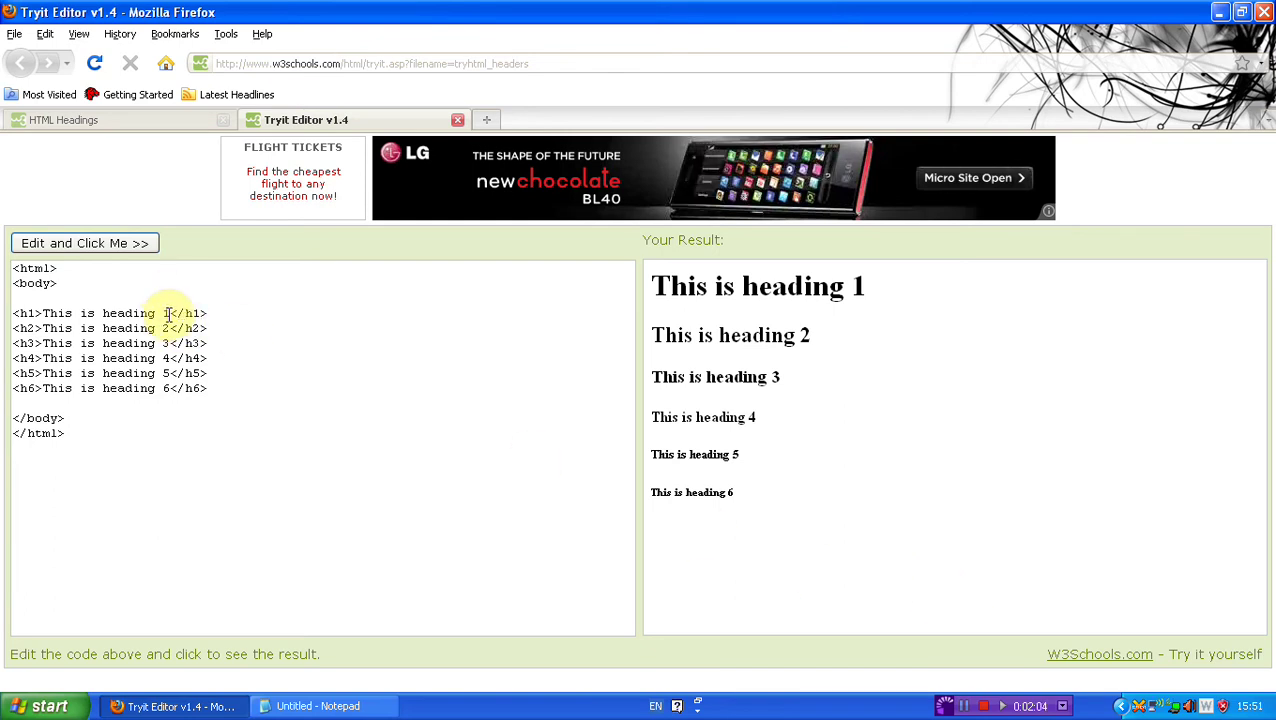
{"action": "left_click_drag", "start_coordinate": [170, 314], "coordinate": [45, 314]}
{"action": "key", "text": "Delete"}
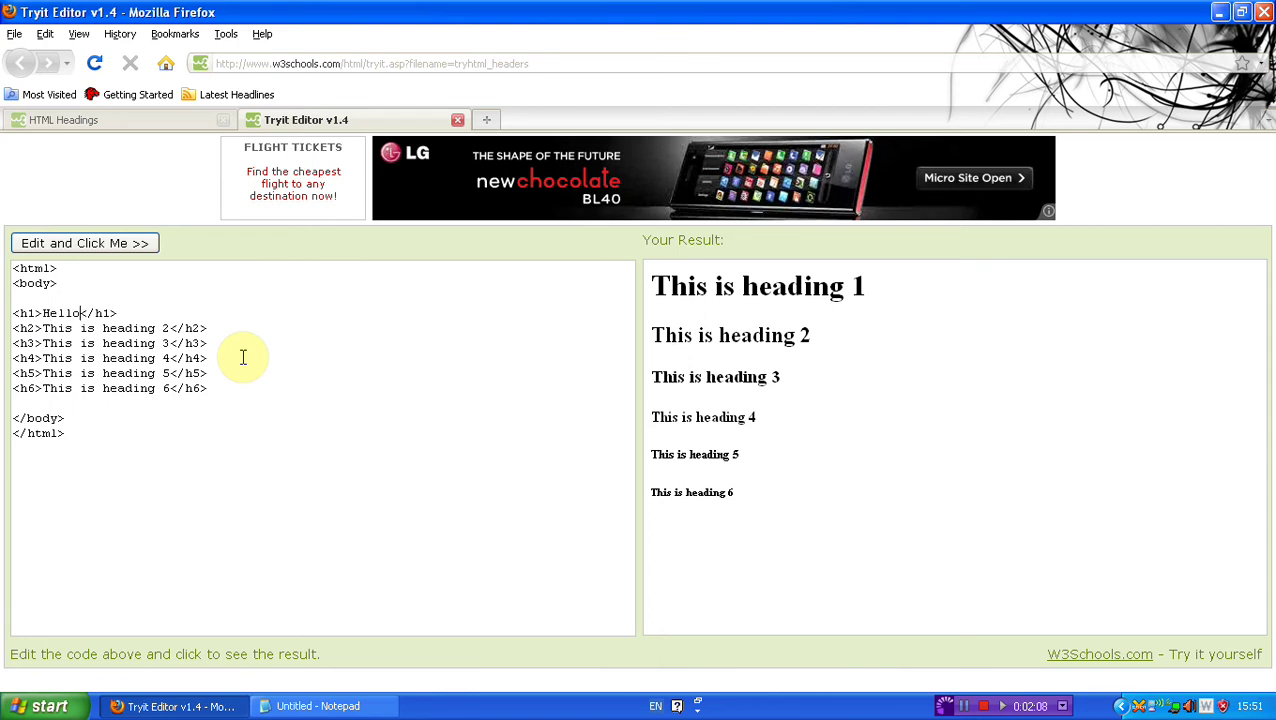
{"action": "left_click", "coordinate": [112, 244]}
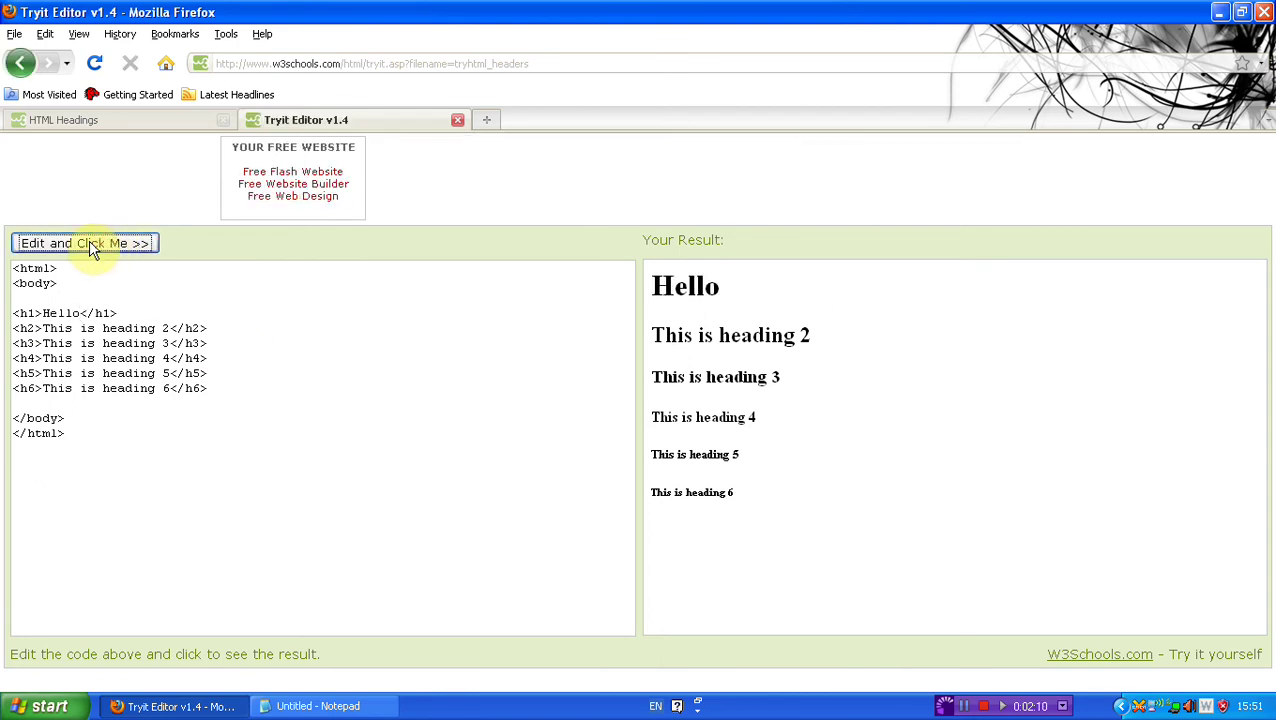
Step: Delete the heading 4 to heading 6 lines from the Tryit code
{"action": "left_click_drag", "start_coordinate": [721, 294], "coordinate": [647, 312]}
{"action": "left_click", "coordinate": [837, 293]}
{"action": "left_click_drag", "start_coordinate": [840, 336], "coordinate": [723, 336]}
{"action": "left_click", "coordinate": [871, 362]}
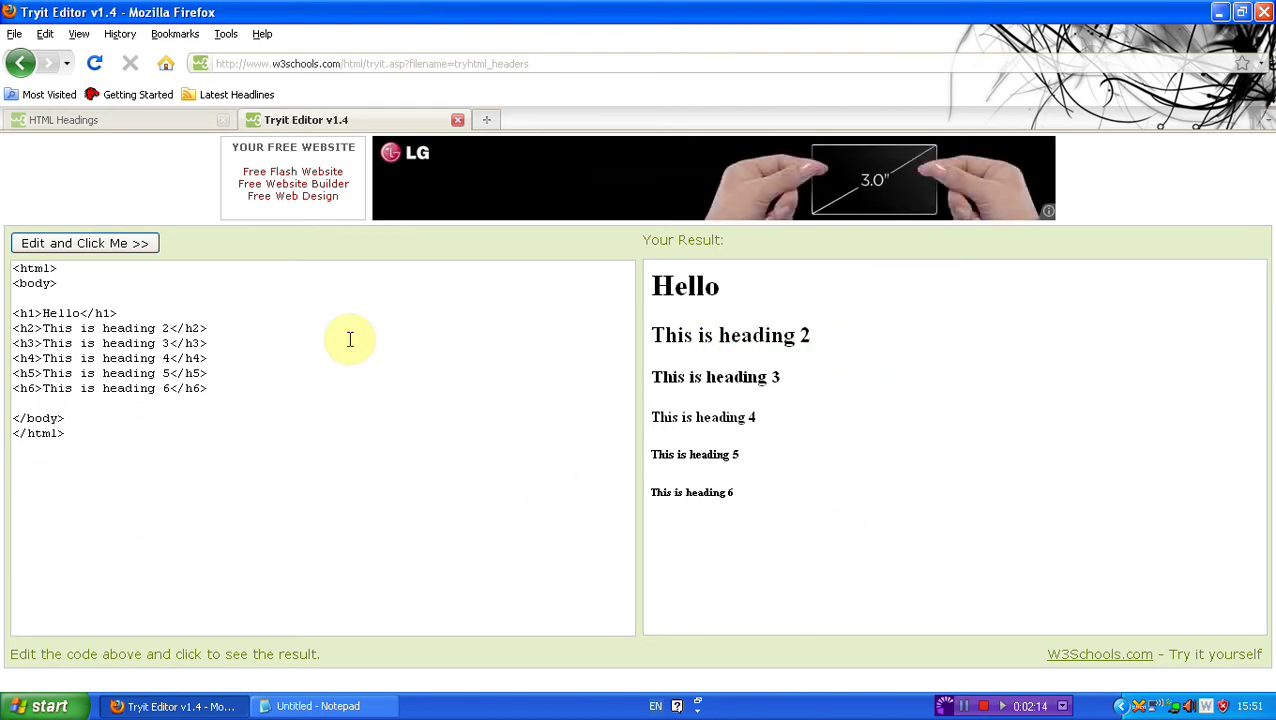
{"action": "left_click_drag", "start_coordinate": [250, 387], "coordinate": [42, 313]}
{"action": "key", "text": "Delete"}
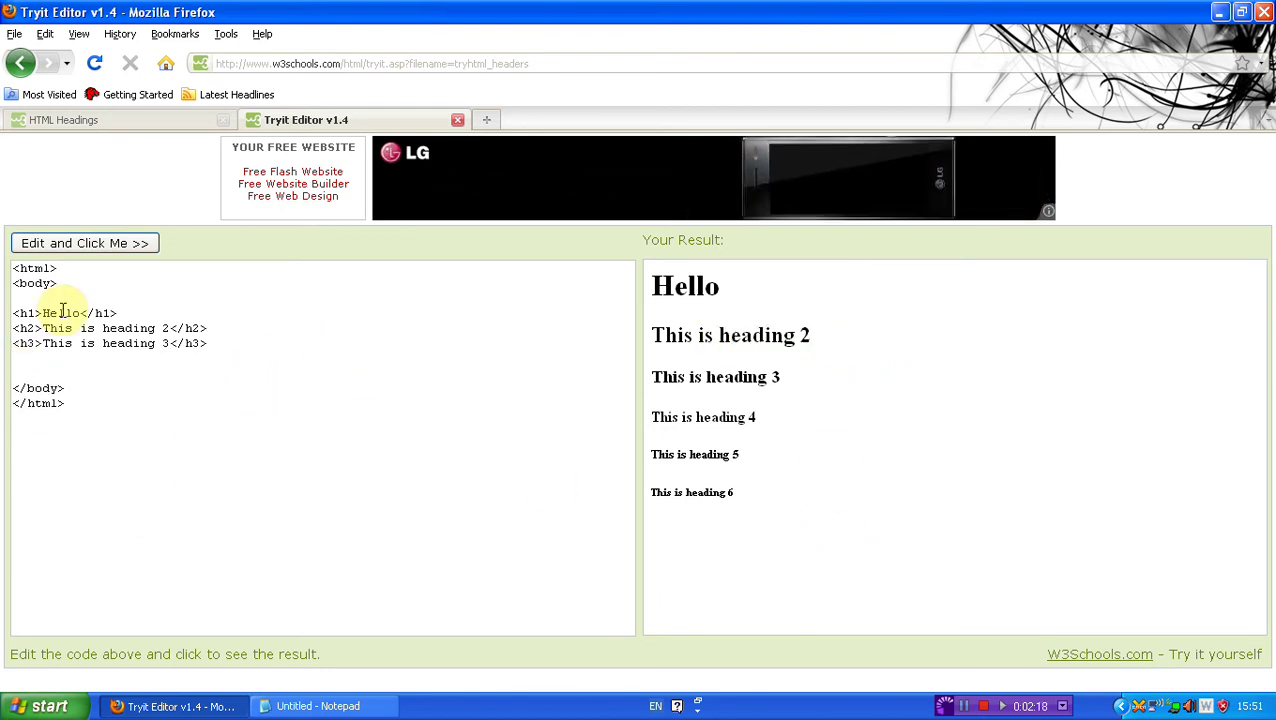
{"action": "left_click", "coordinate": [70, 359]}
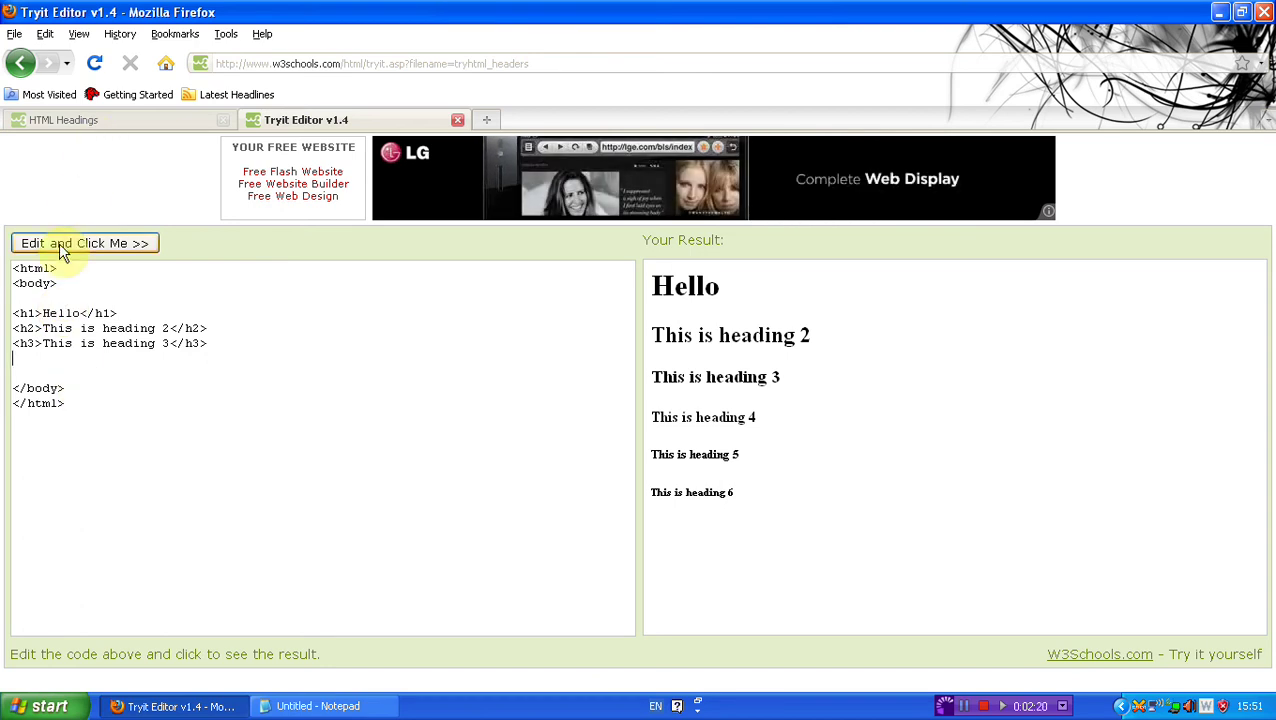
Step: Copy all the trimmed code and paste it into the blank Notepad document
{"action": "left_click_drag", "start_coordinate": [265, 433], "coordinate": [3, 200]}
{"action": "key", "text": "ctrl+c"}
{"action": "left_click", "coordinate": [312, 706]}
{"action": "key", "text": "ctrl+v"}
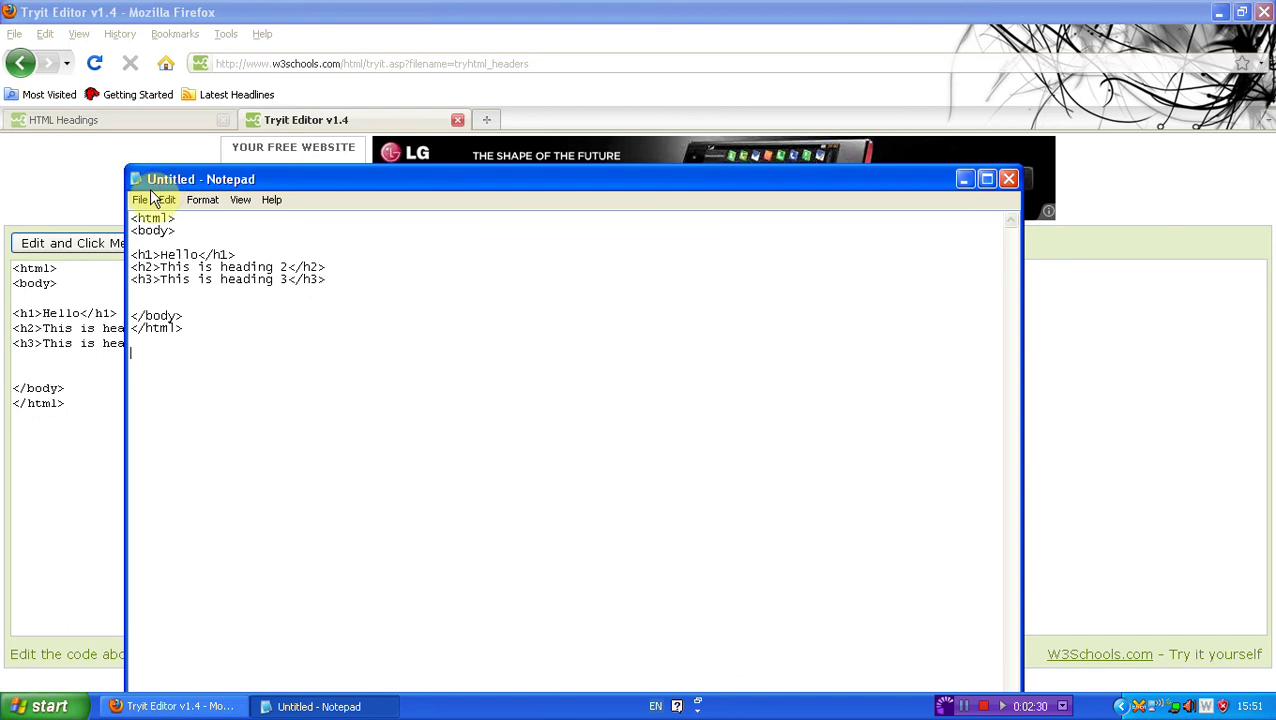
Step: Return to Firefox and close the Tryit Editor tab
{"action": "left_click", "coordinate": [180, 12]}
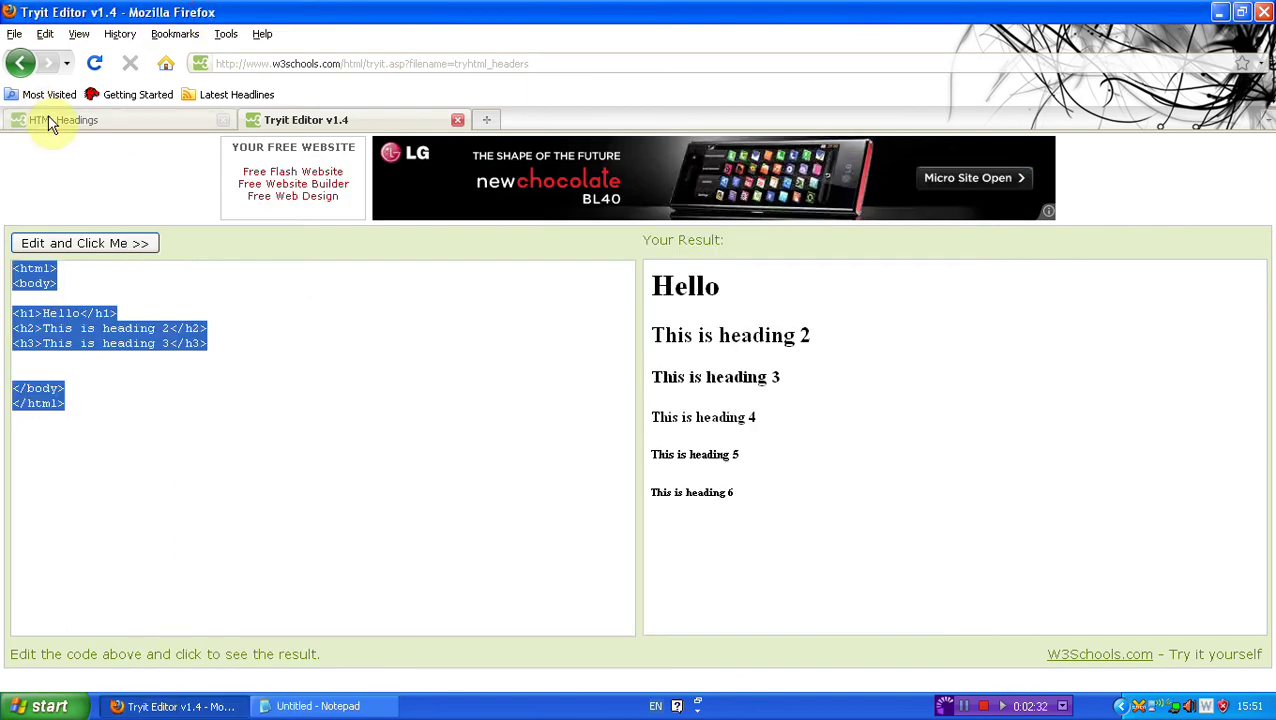
{"action": "left_click", "coordinate": [457, 119]}
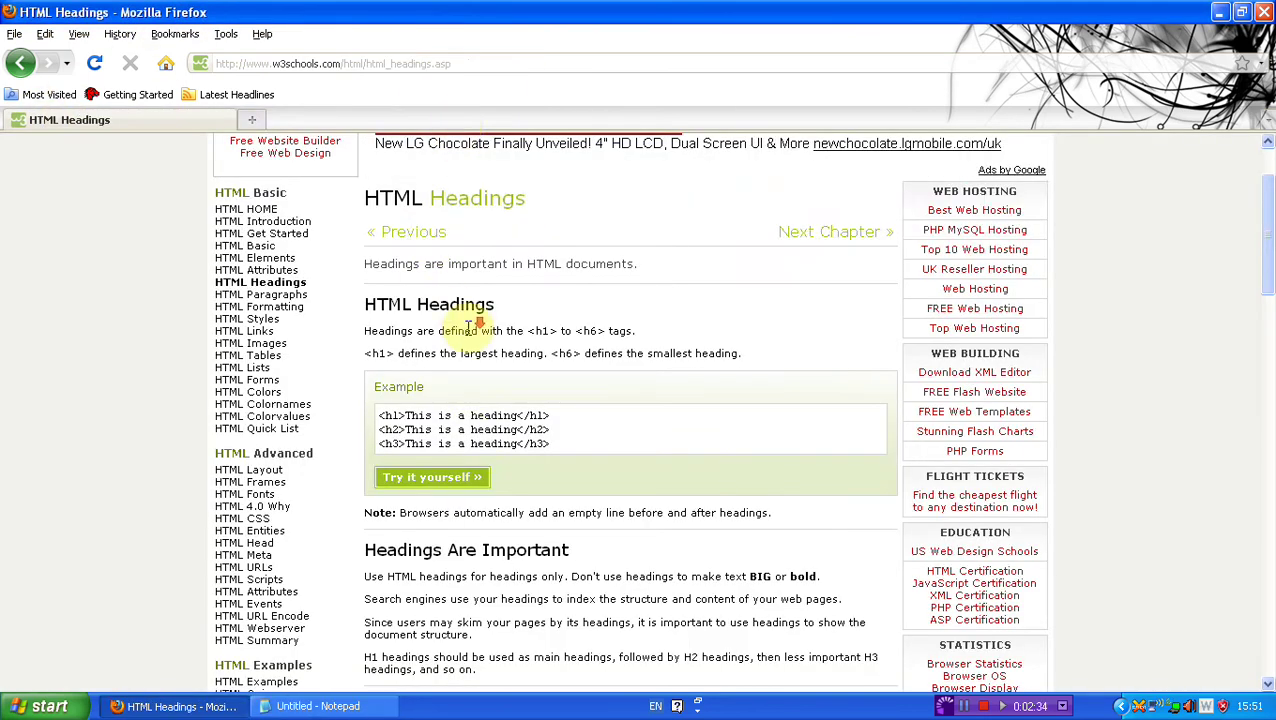
Step: Open HTML Scripts from the sidebar and view its JavaScript "Hello World!" example
{"action": "scroll", "coordinate": [470, 305], "scroll_direction": "down", "scroll_amount": 1}
{"action": "scroll", "coordinate": [473, 330], "scroll_direction": "up", "scroll_amount": 3}
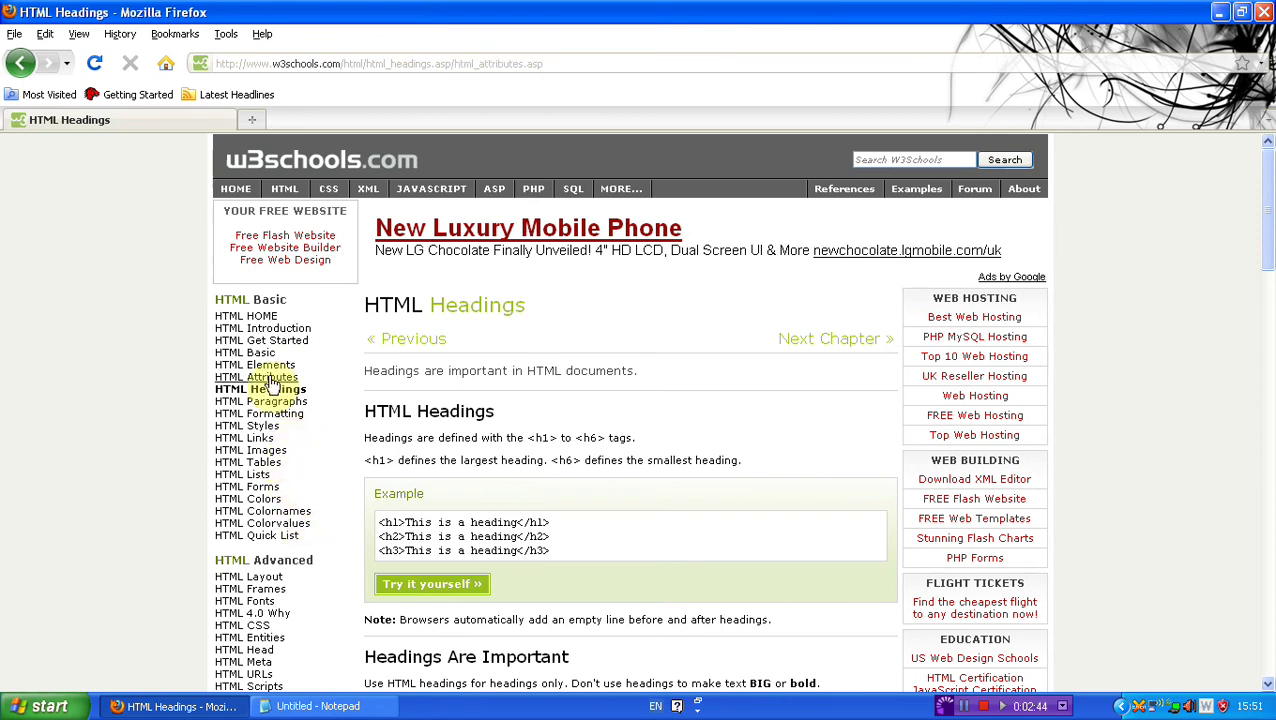
{"action": "scroll", "coordinate": [272, 383], "scroll_direction": "down", "scroll_amount": 5}
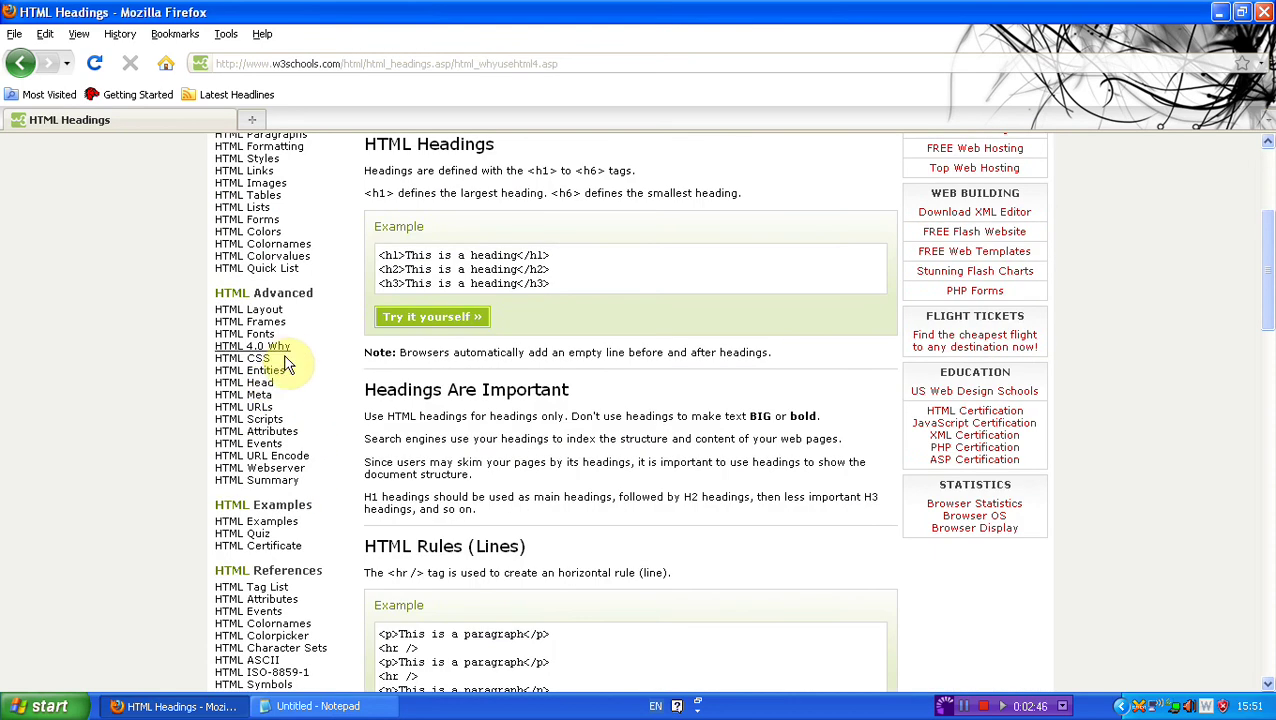
{"action": "left_click", "coordinate": [277, 421]}
{"action": "scroll", "coordinate": [250, 345], "scroll_direction": "down", "scroll_amount": 6}
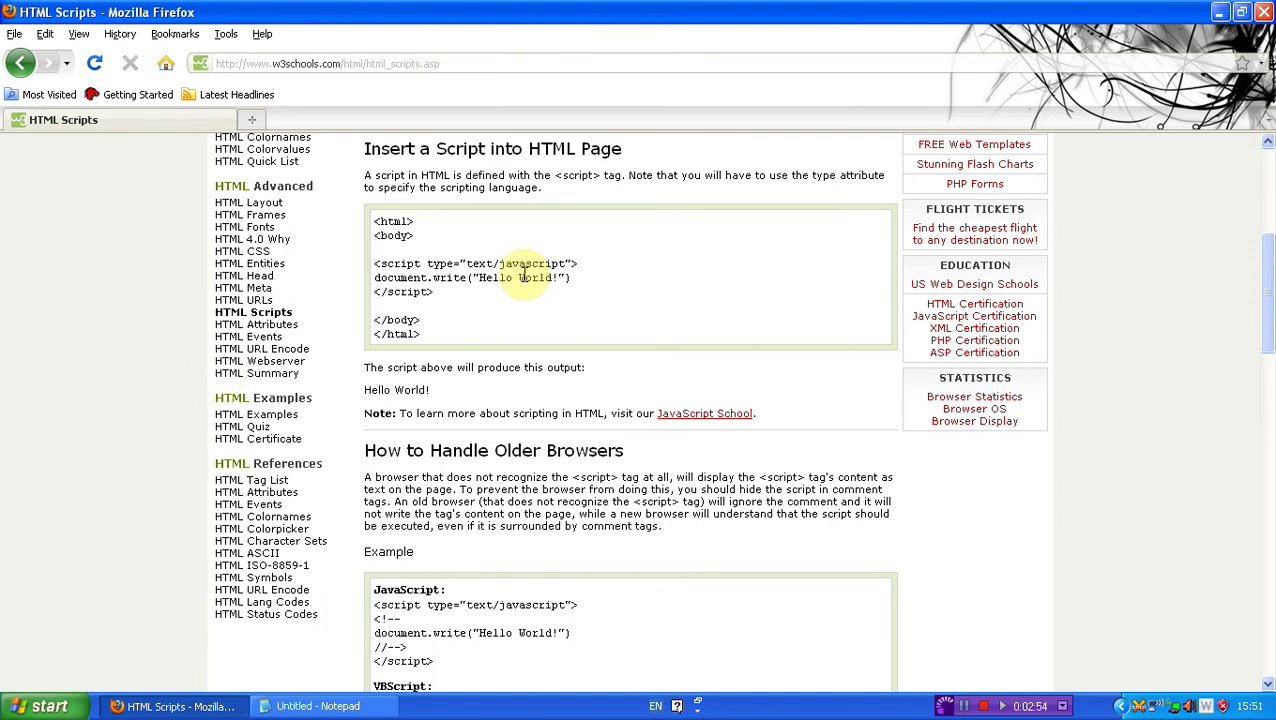
{"action": "scroll", "coordinate": [528, 280], "scroll_direction": "down", "scroll_amount": 4}
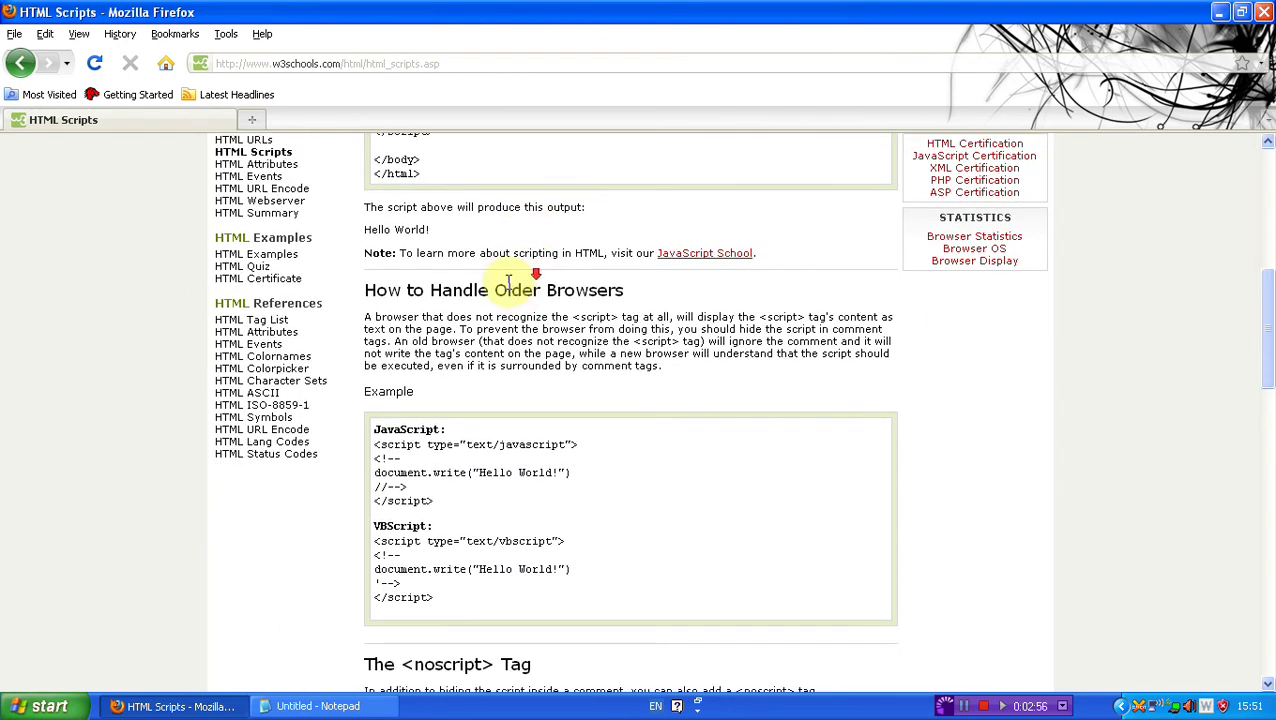
{"action": "scroll", "coordinate": [424, 290], "scroll_direction": "up", "scroll_amount": 12}
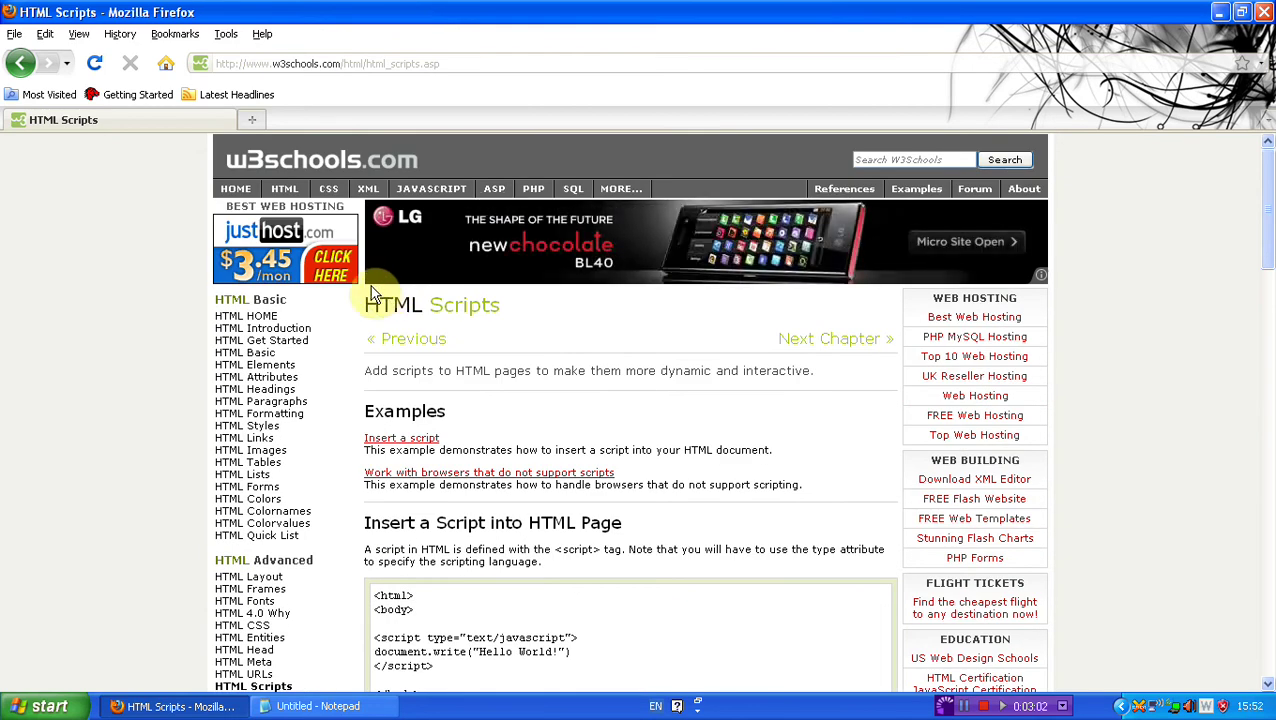
Step: Open the HTML Introduction page from the sidebar and scroll through it
{"action": "left_click", "coordinate": [299, 329]}
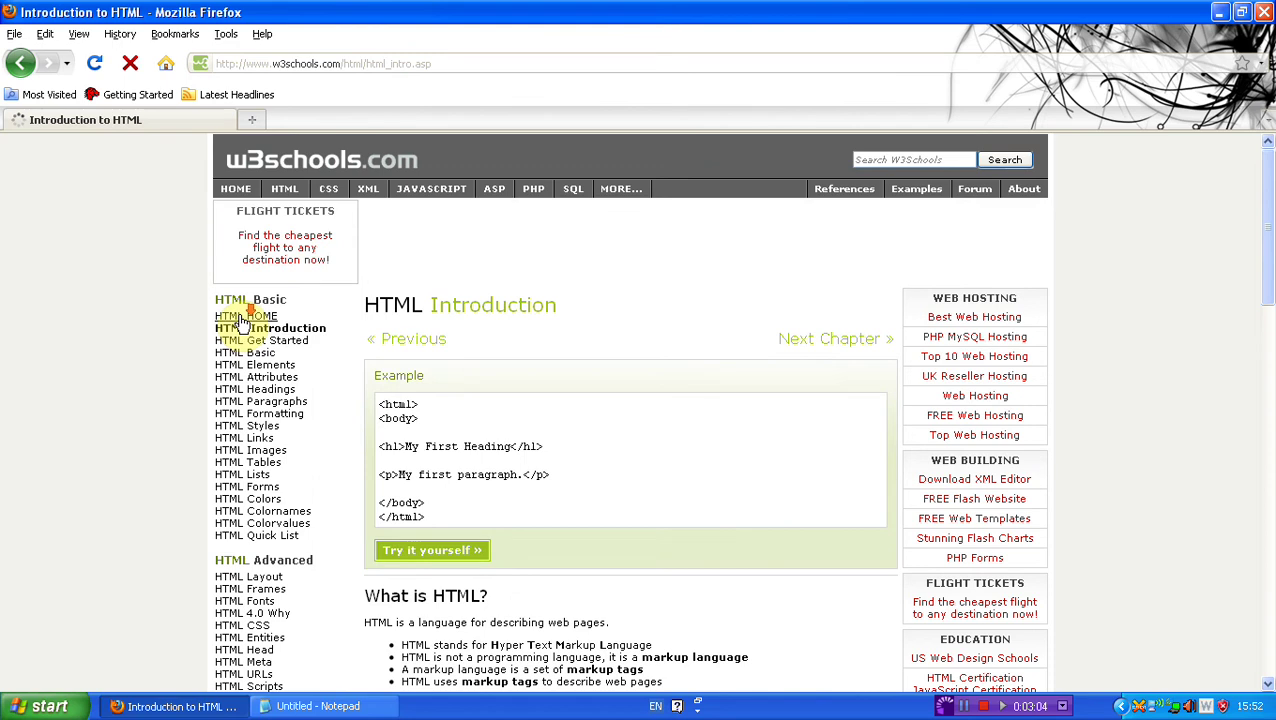
{"action": "scroll", "coordinate": [242, 322], "scroll_direction": "down", "scroll_amount": 3}
{"action": "left_click_drag", "start_coordinate": [368, 425], "coordinate": [527, 484]}
{"action": "left_click", "coordinate": [520, 484]}
{"action": "scroll", "coordinate": [520, 480], "scroll_direction": "down", "scroll_amount": 2}
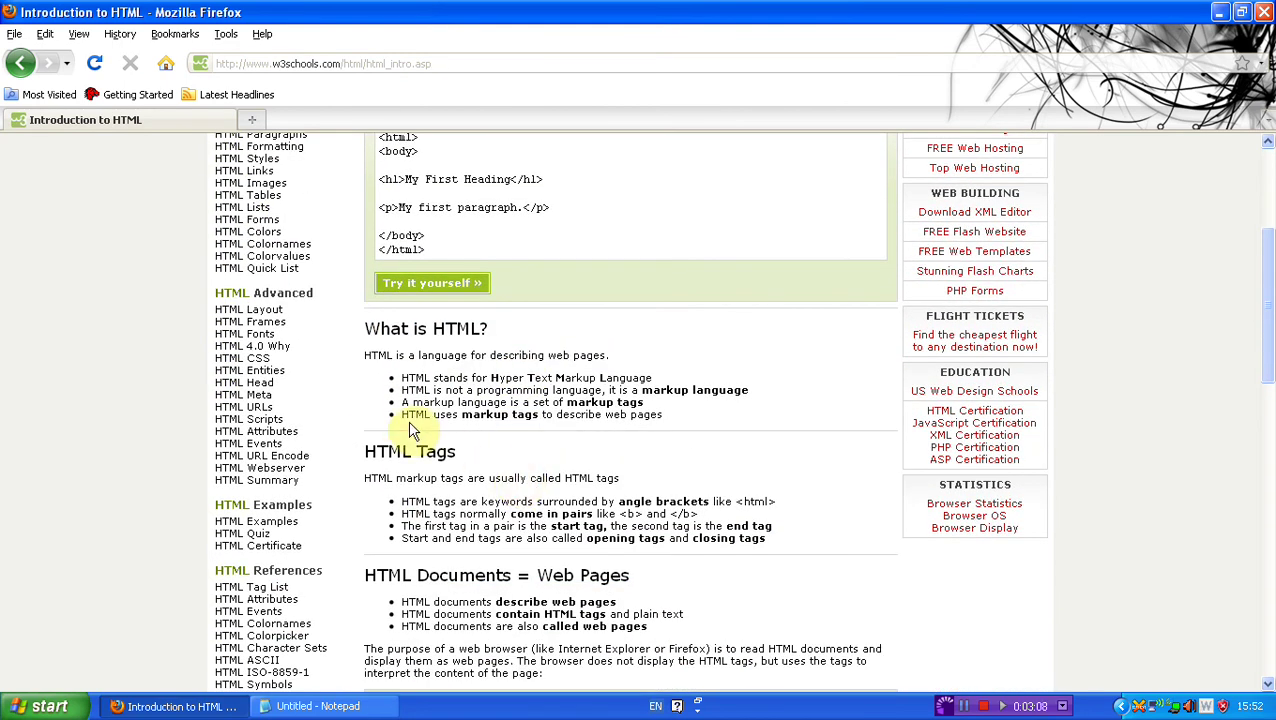
{"action": "scroll", "coordinate": [408, 421], "scroll_direction": "up", "scroll_amount": 5}
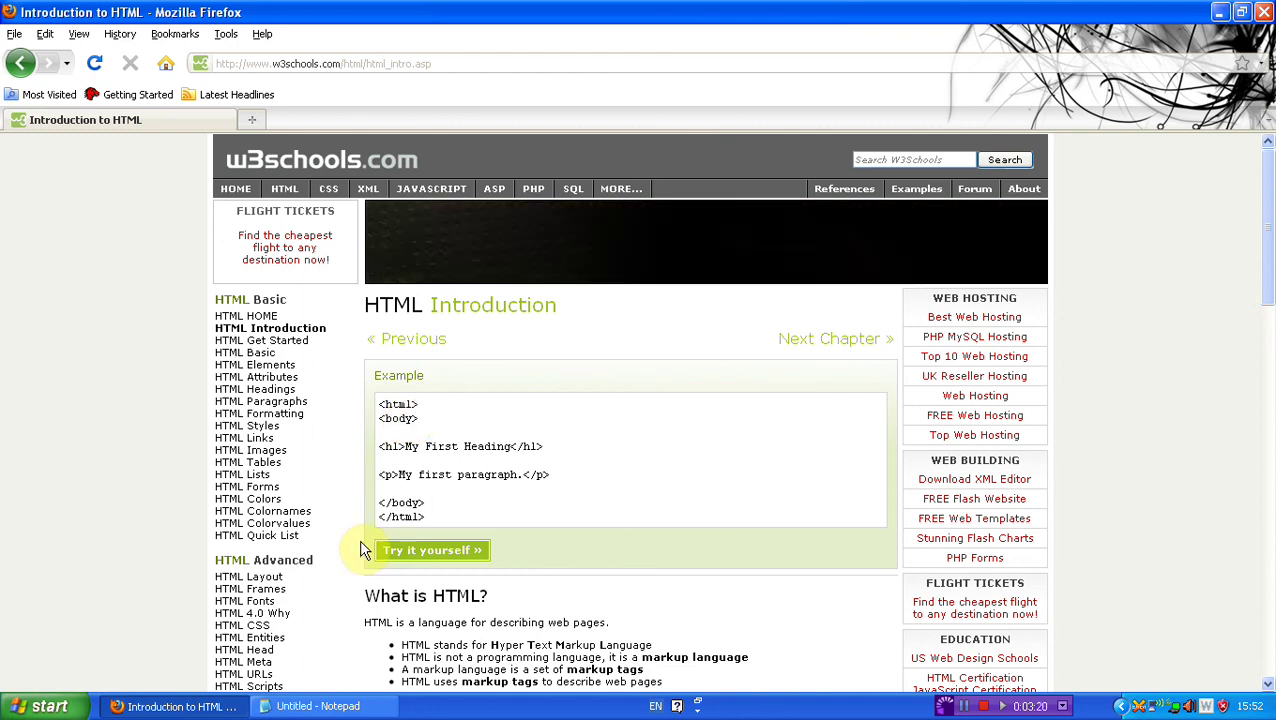
Step: Switch back to the Notepad holding the headings code and move its window up and right
{"action": "key", "text": "alt+Tab"}
{"action": "left_click_drag", "start_coordinate": [255, 183], "coordinate": [309, 87]}
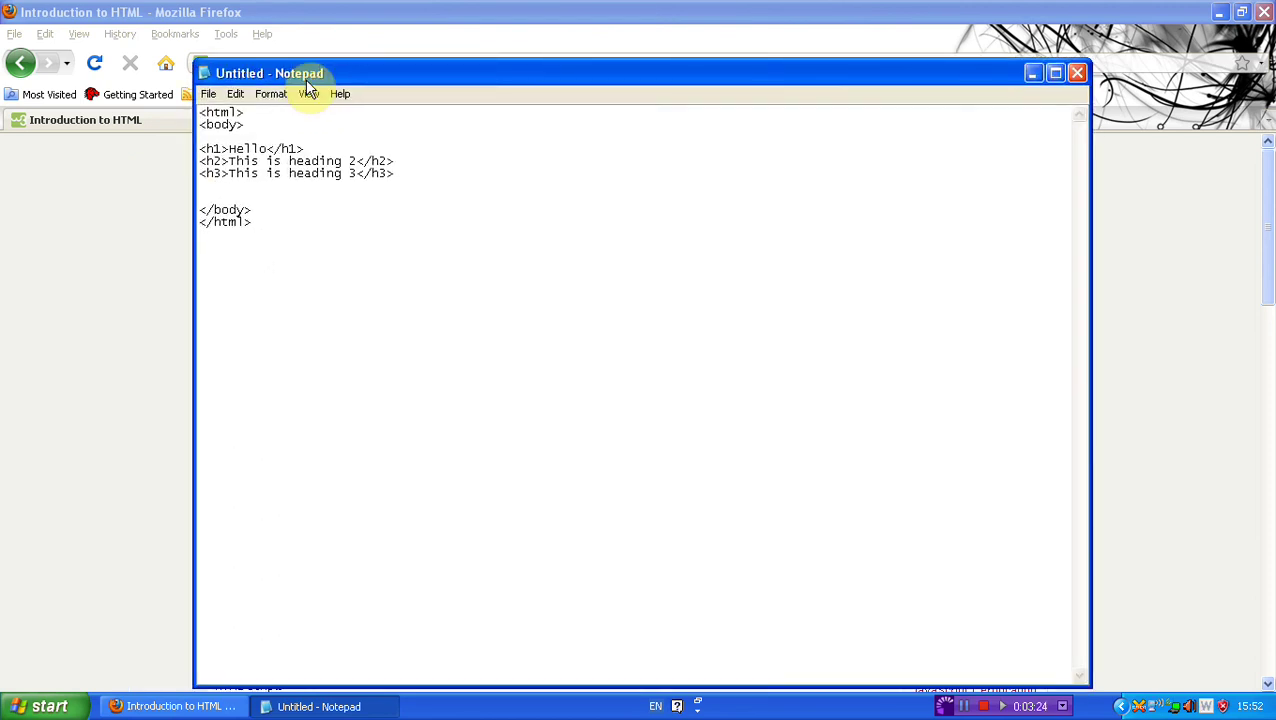
{"action": "left_click", "coordinate": [209, 94]}
Step: Save As on the Desktop with the file name 'Whateveryouwantotcallit.'
{"action": "left_click", "coordinate": [230, 159]}
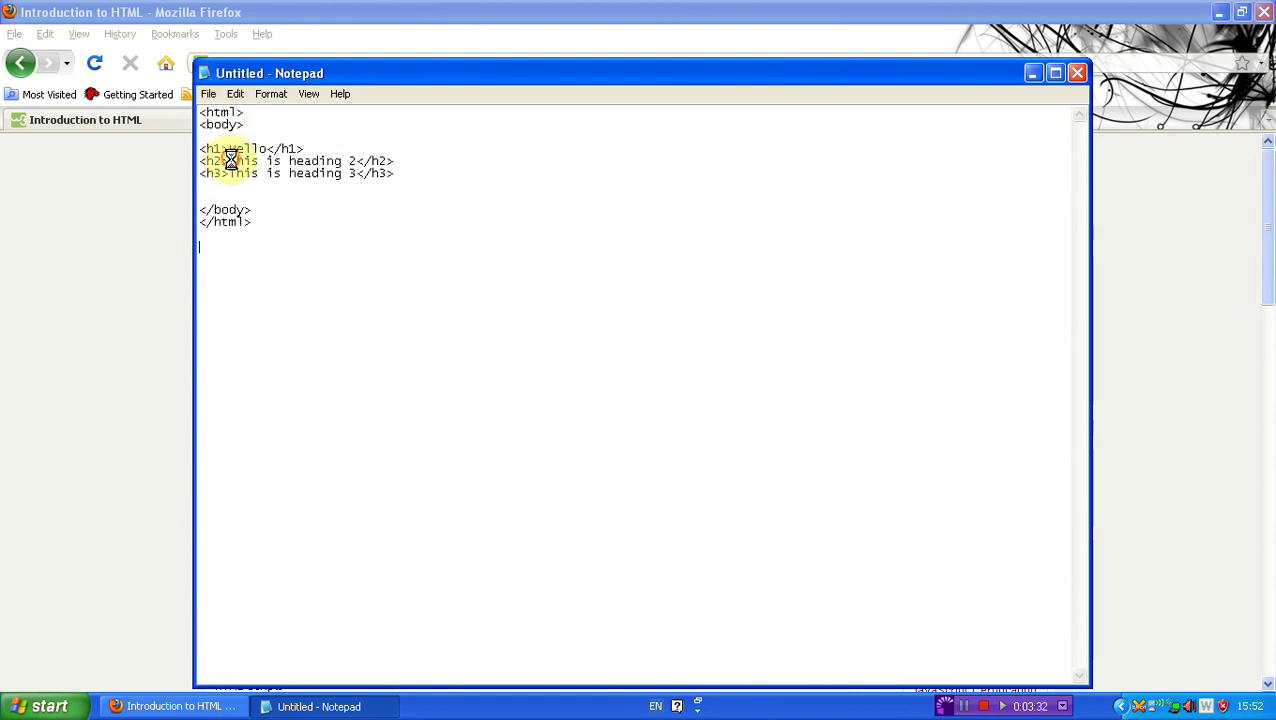
{"action": "key", "text": "BackSpace"}
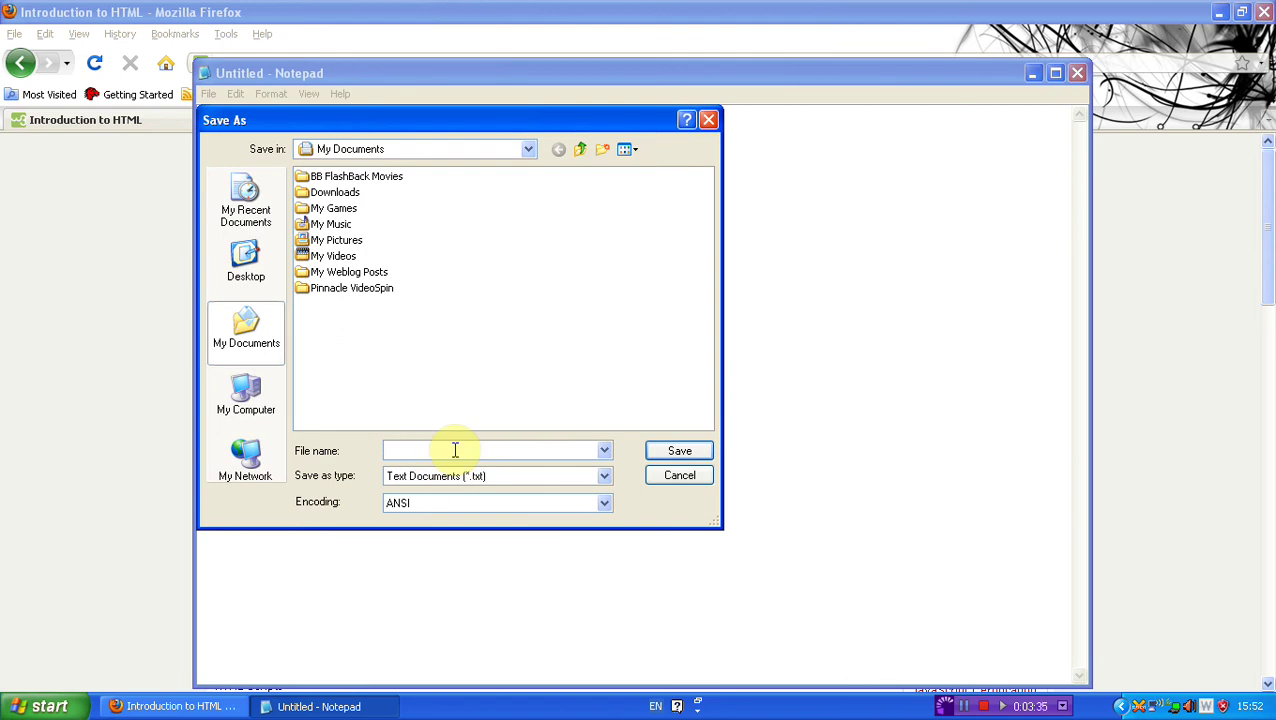
{"action": "left_click", "coordinate": [580, 149]}
{"action": "left_click", "coordinate": [459, 455]}
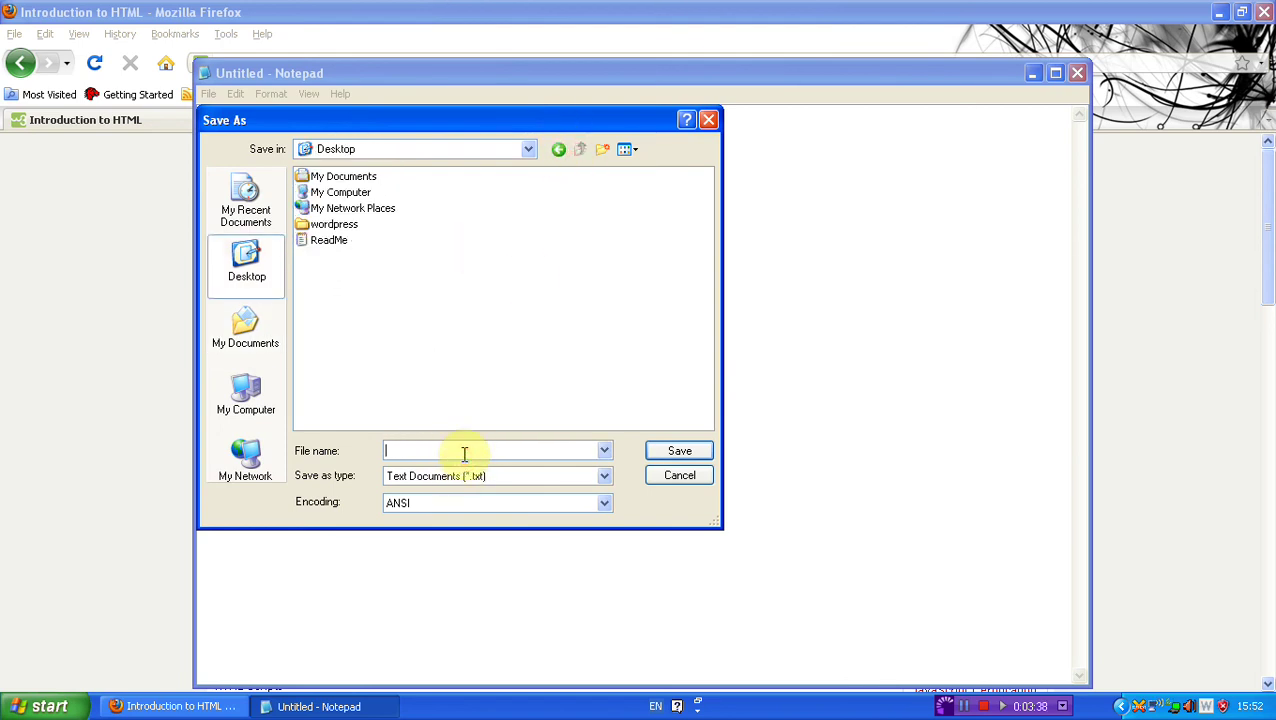
{"action": "type", "text": "Whate"}
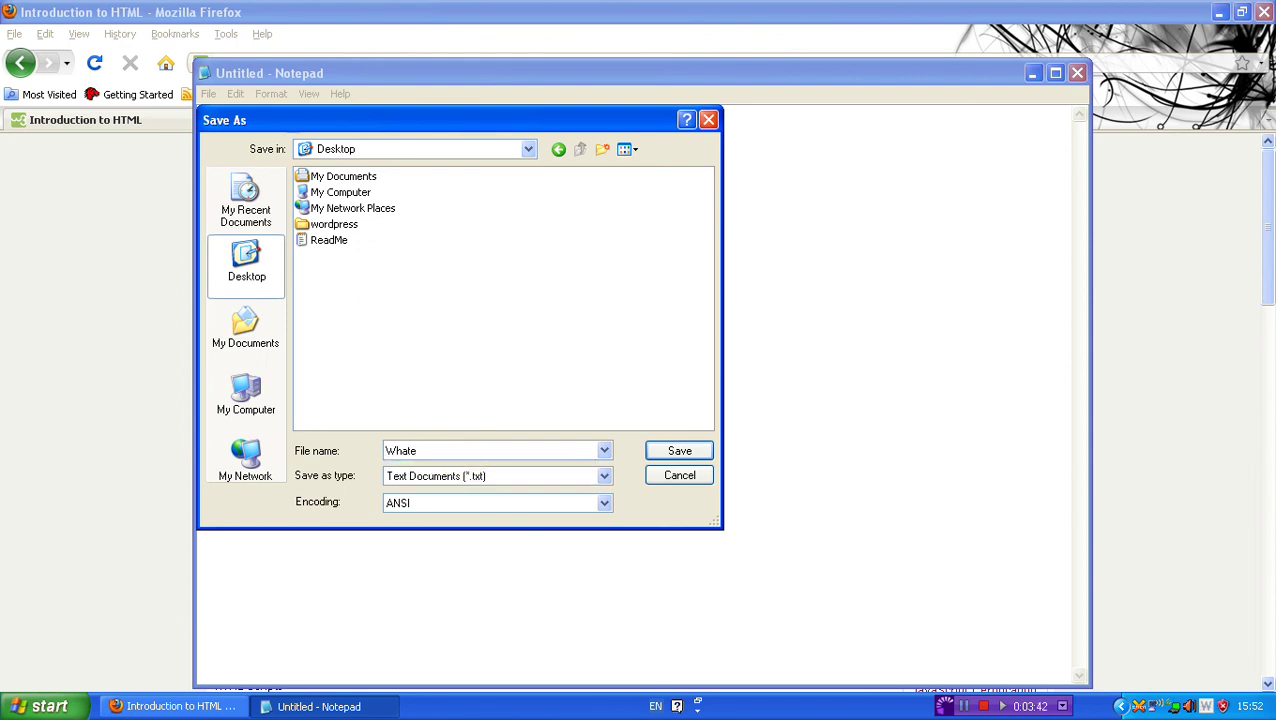
{"action": "type", "text": "veryouwantotcallit.htm"}
{"action": "key", "text": "Return"}
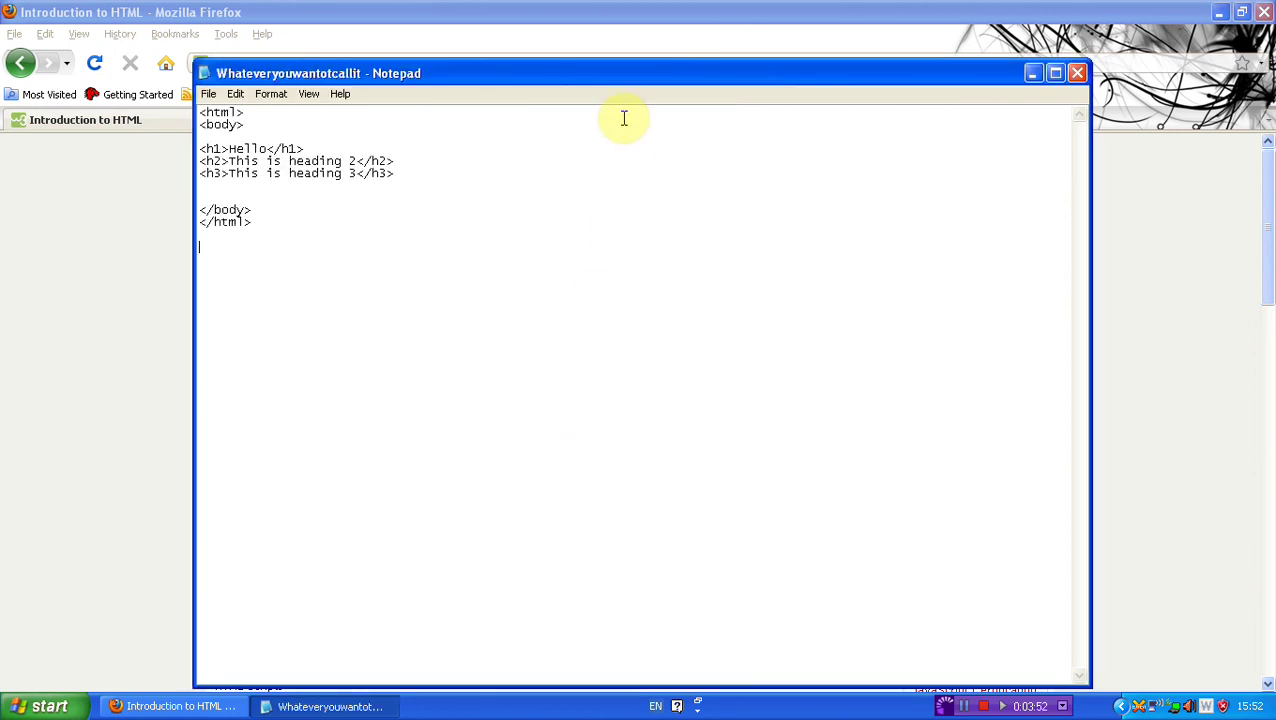
Step: Maximize Notepad, select all its code, then minimize Notepad and Firefox to reveal the desktop
{"action": "double_click", "coordinate": [1018, 74]}
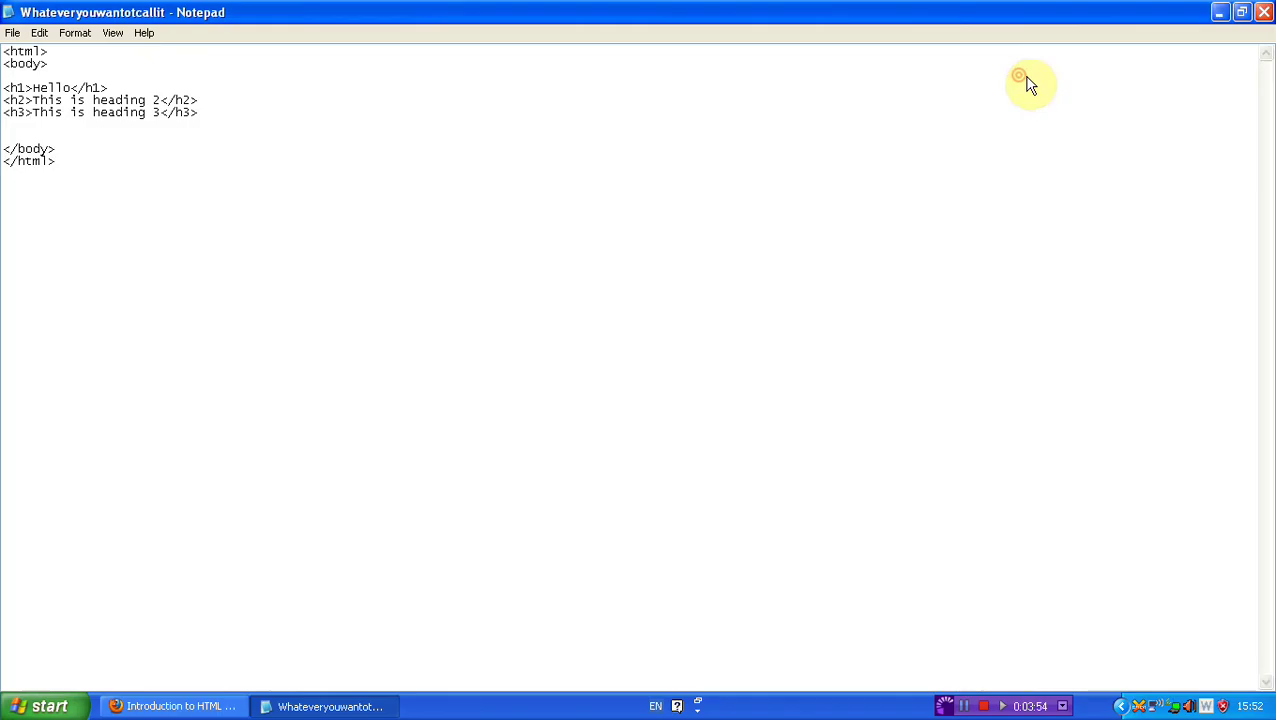
{"action": "left_click", "coordinate": [370, 325]}
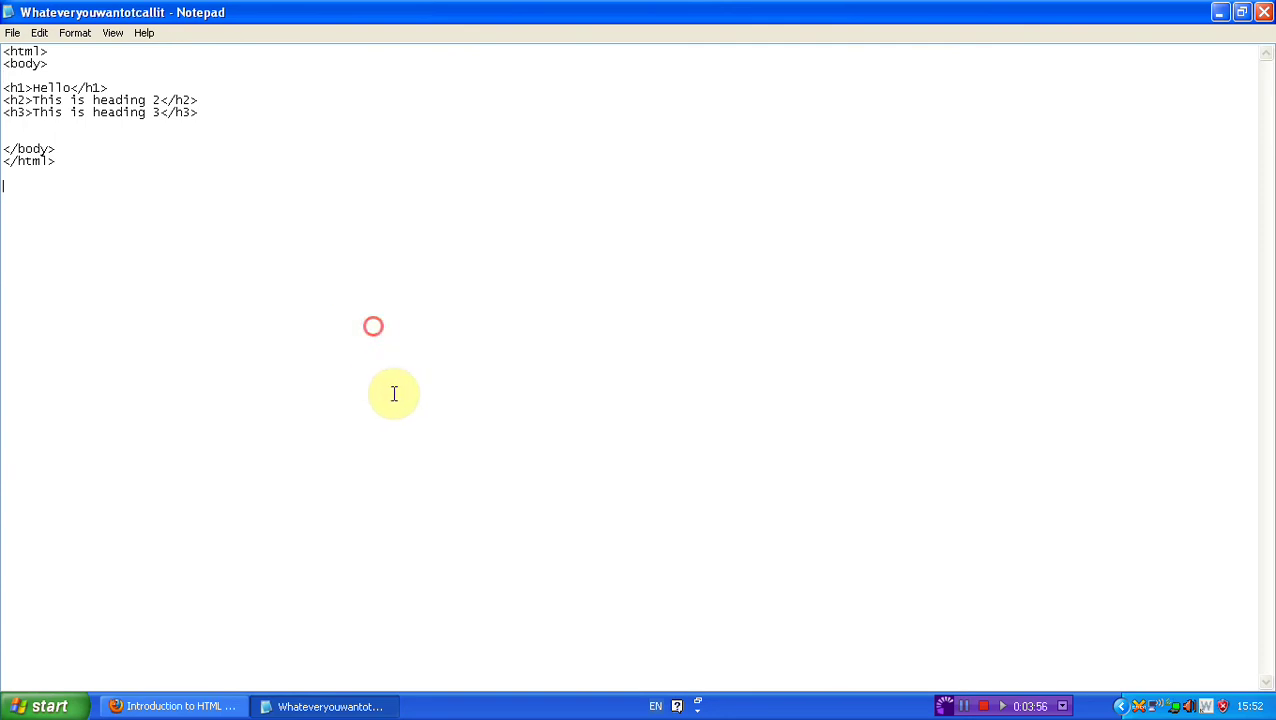
{"action": "key", "text": "ctrl+a"}
{"action": "left_click", "coordinate": [619, 300]}
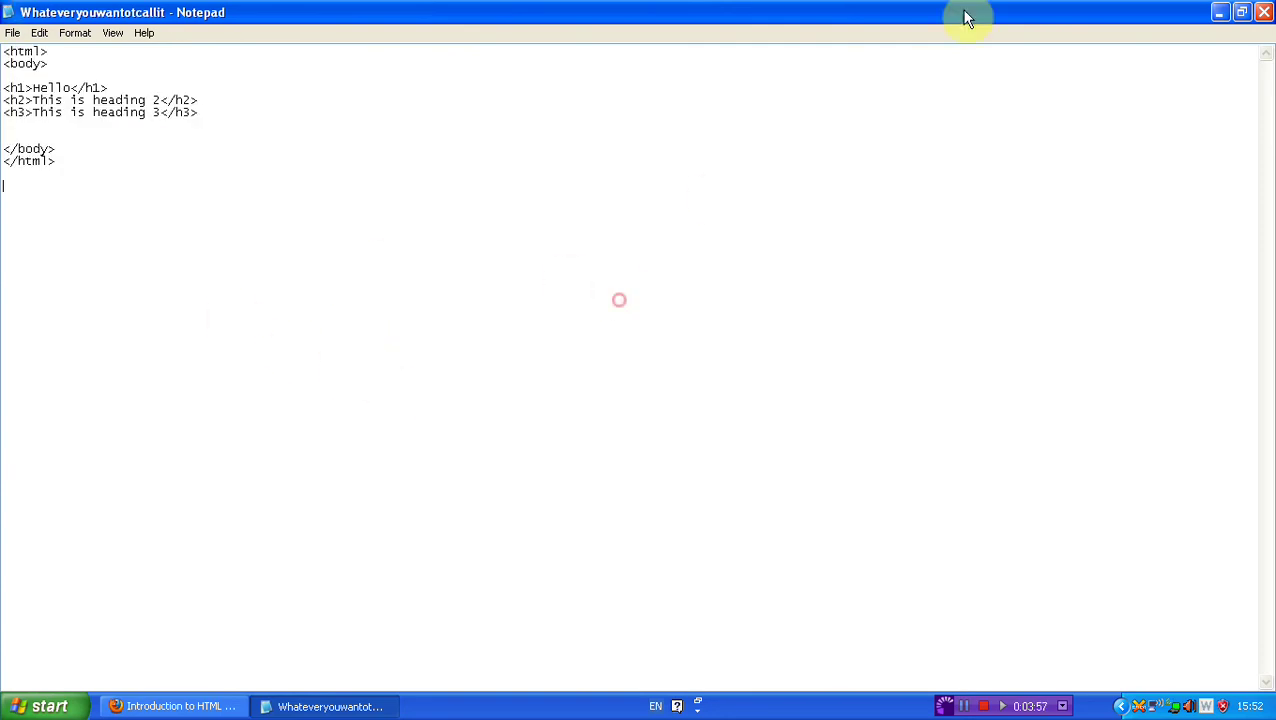
{"action": "left_click", "coordinate": [1219, 12]}
{"action": "left_click", "coordinate": [1221, 14]}
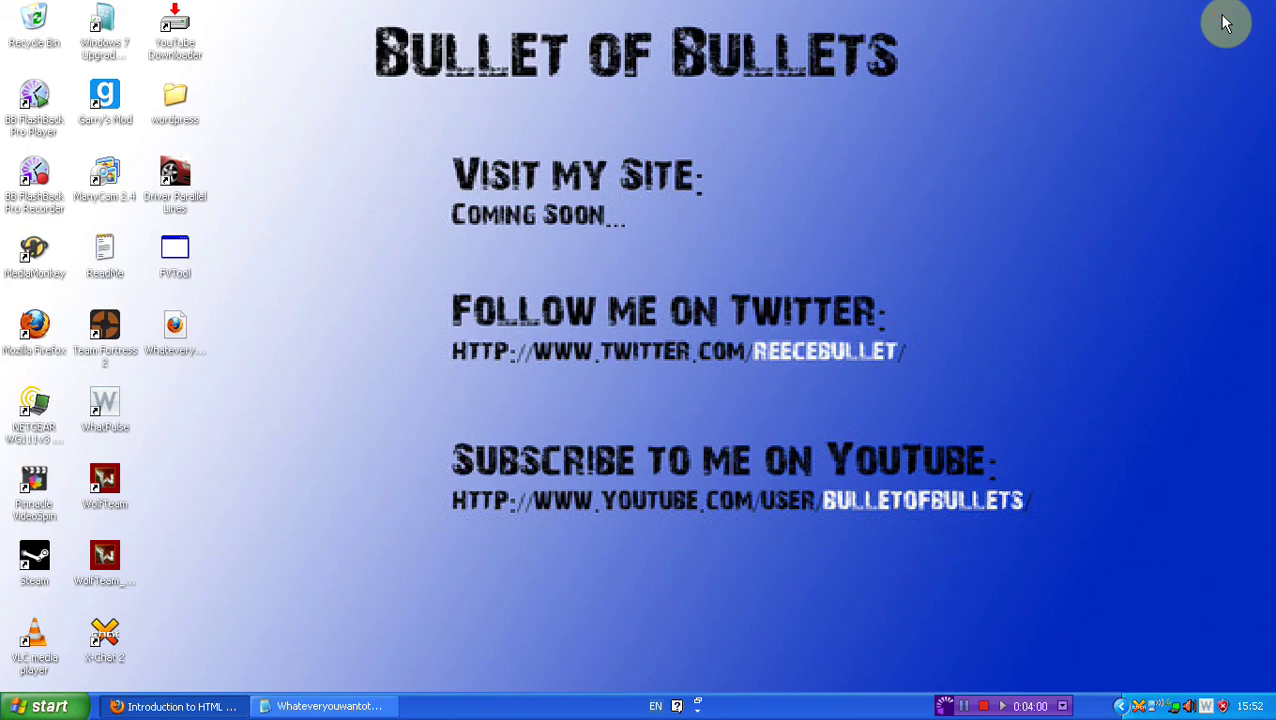
Step: Move the Whateveryouwantotcallit icon to mid-desktop and open it in Firefox
{"action": "left_click", "coordinate": [187, 341]}
{"action": "left_click_drag", "start_coordinate": [187, 341], "coordinate": [601, 276]}
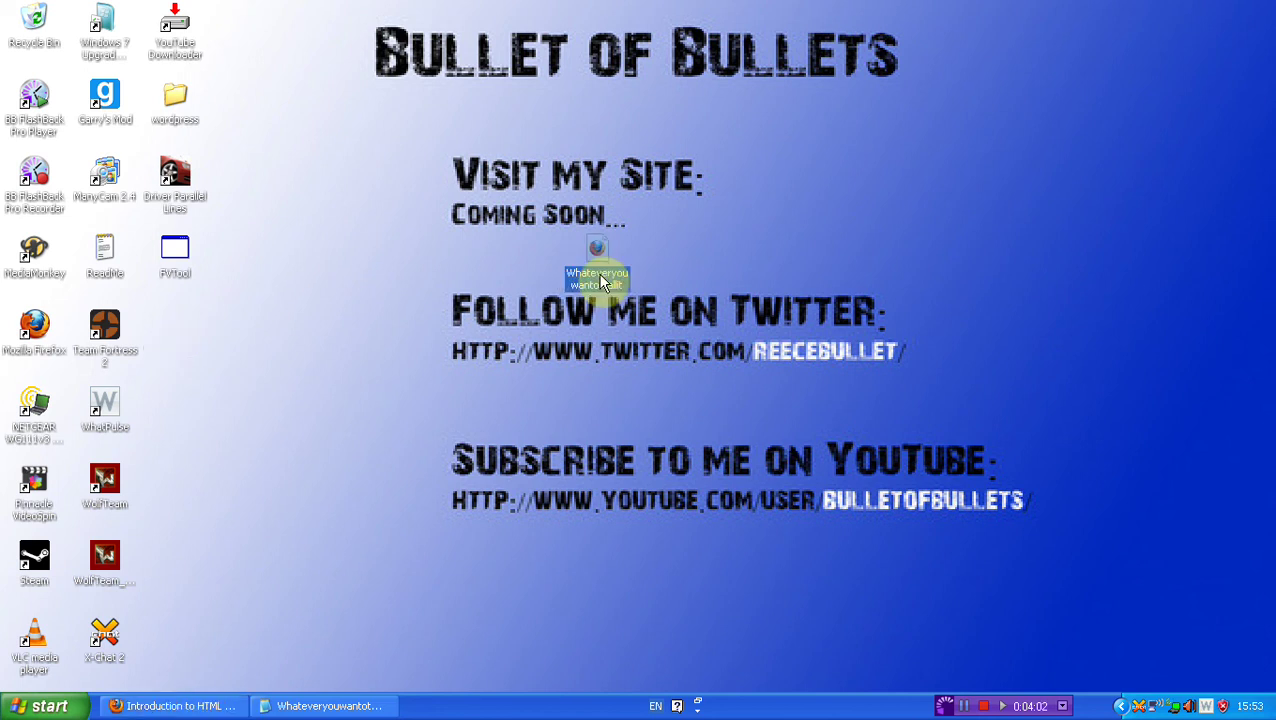
{"action": "left_click_drag", "start_coordinate": [547, 184], "coordinate": [547, 184]}
{"action": "double_click", "coordinate": [600, 250]}
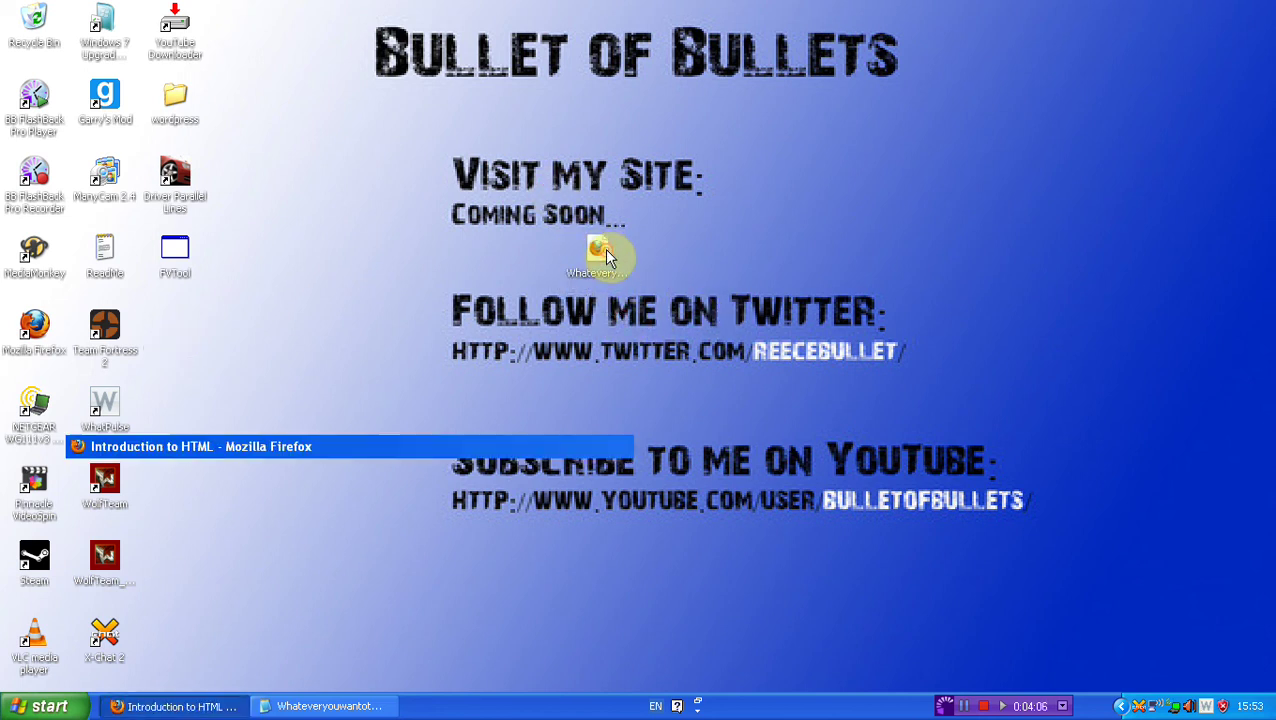